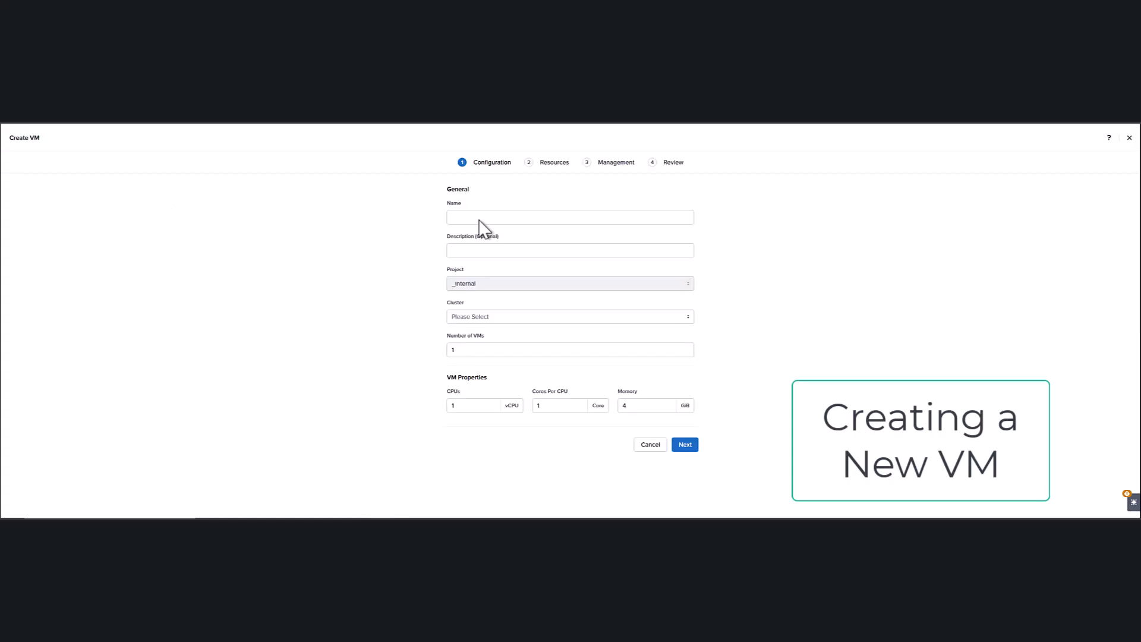
Name the new VM Win2022-Demo and assign it to the nutanix-prism-02 cluster
{"action": "left_click", "coordinate": [485, 218]}
{"action": "type", "text": "Win2022-Demo"}
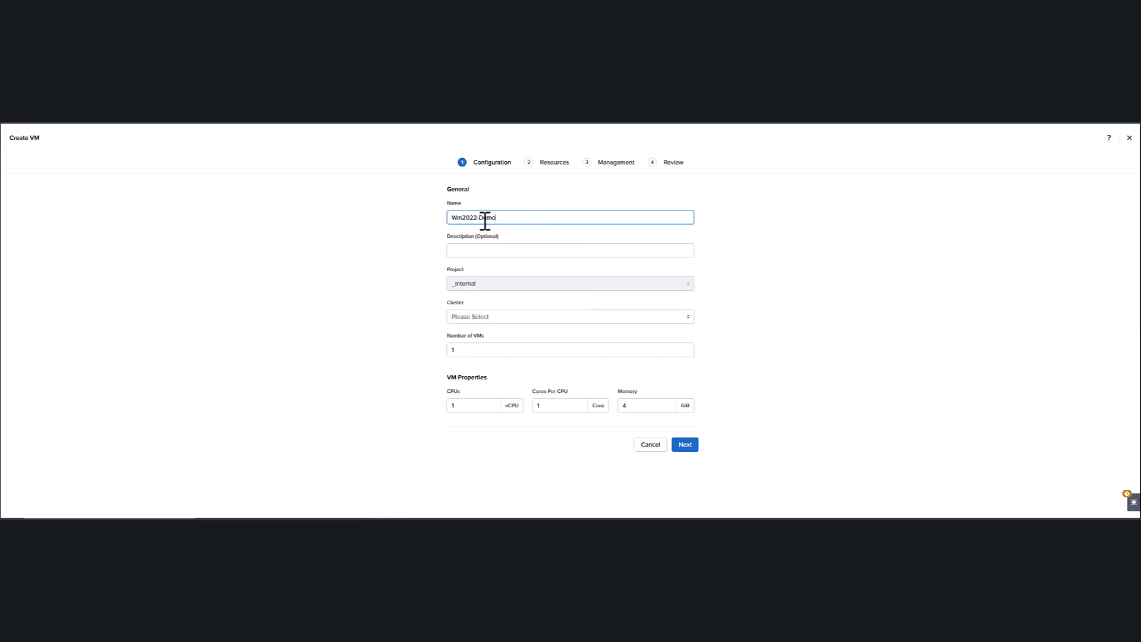
{"action": "left_click", "coordinate": [477, 320]}
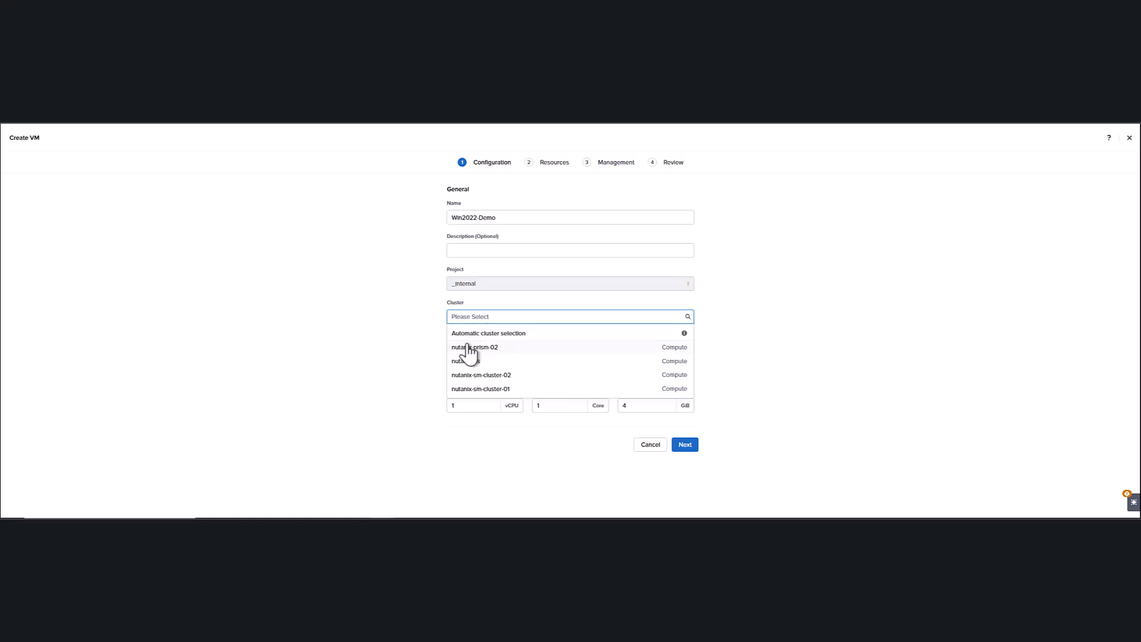
{"action": "left_click", "coordinate": [468, 348]}
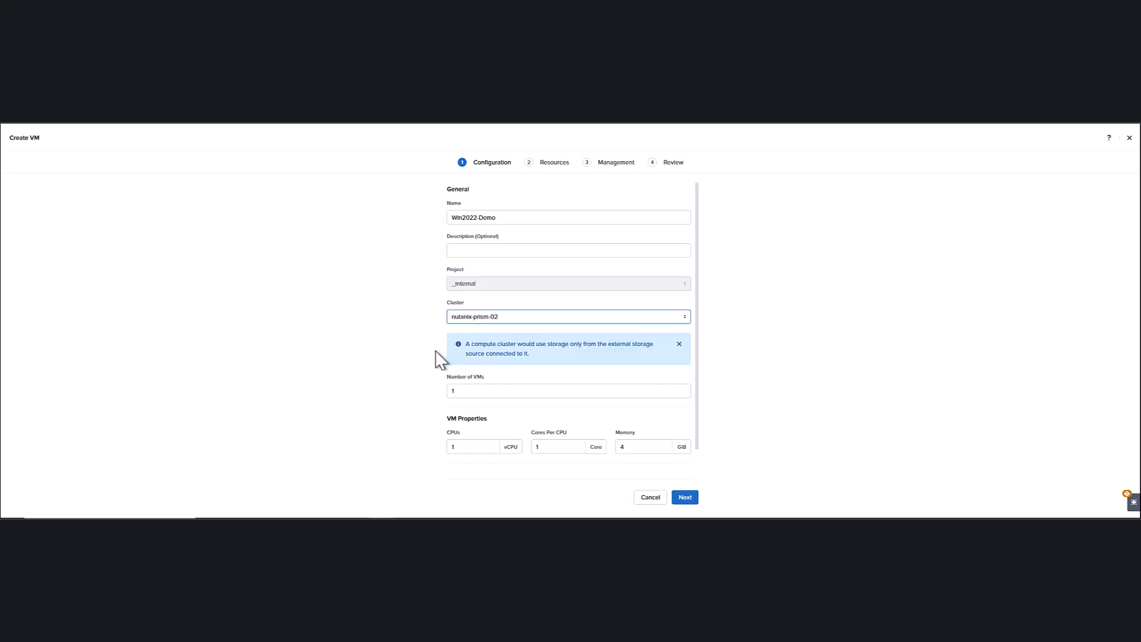
Set the VM to 4 vCPUs and 8 GiB of memory, and continue to its resources
{"action": "left_click", "coordinate": [466, 446]}
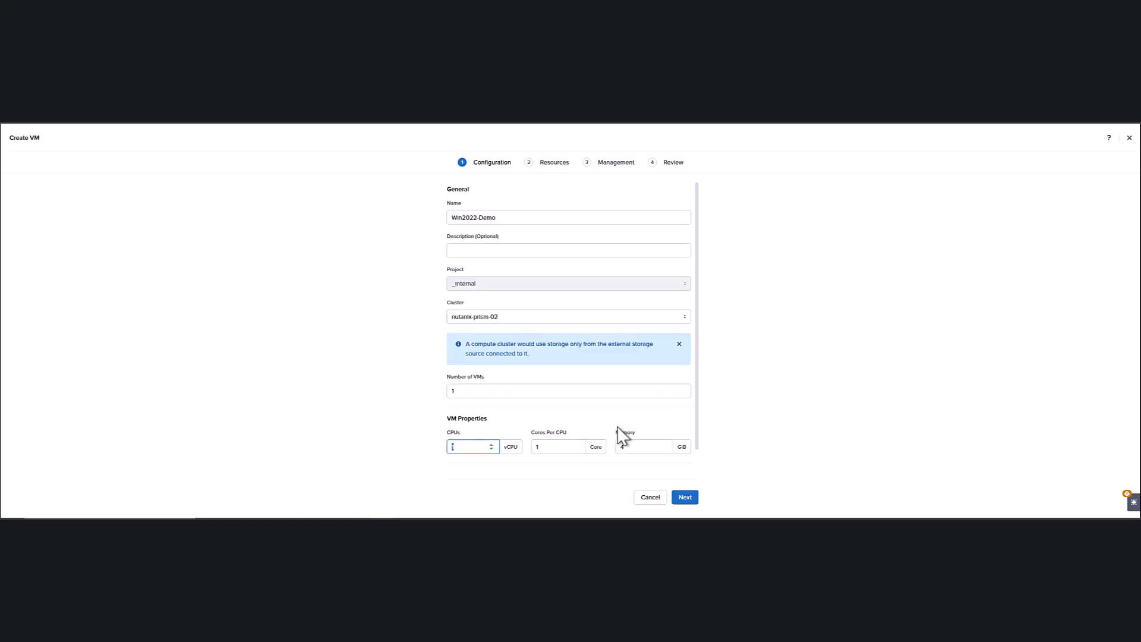
{"action": "type", "text": "4"}
{"action": "left_click", "coordinate": [638, 447]}
{"action": "left_click", "coordinate": [687, 499]}
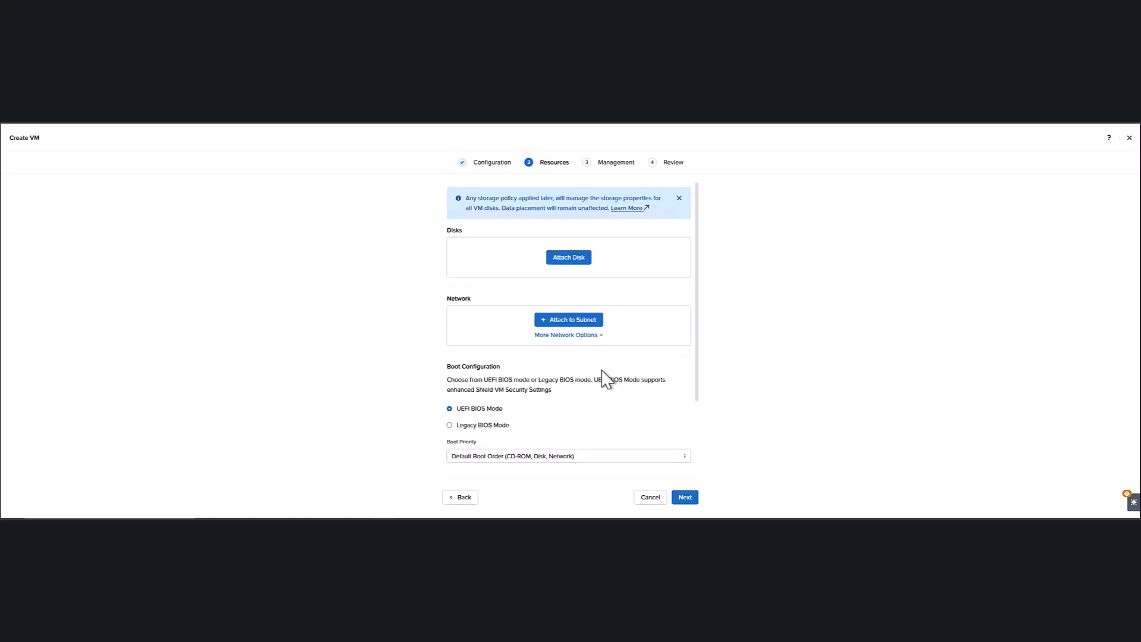
Attach a 200 GiB SCSI disk allocated on the slc6-c60-n2-b24-35 storage container
{"action": "left_click", "coordinate": [545, 260]}
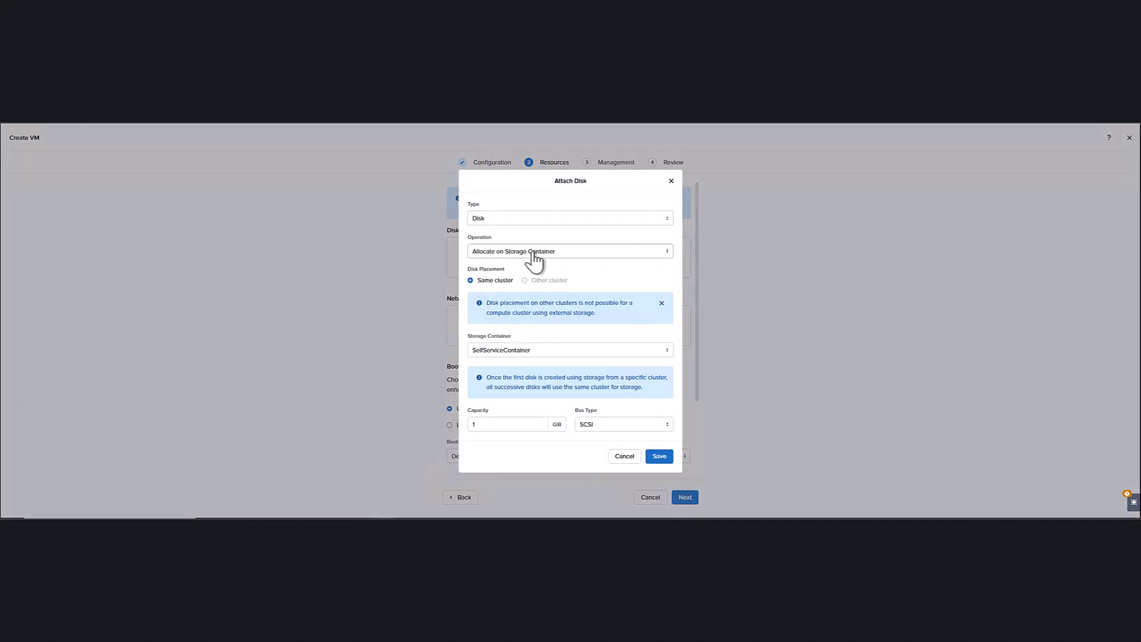
{"action": "left_click", "coordinate": [533, 257]}
{"action": "left_click", "coordinate": [535, 264]}
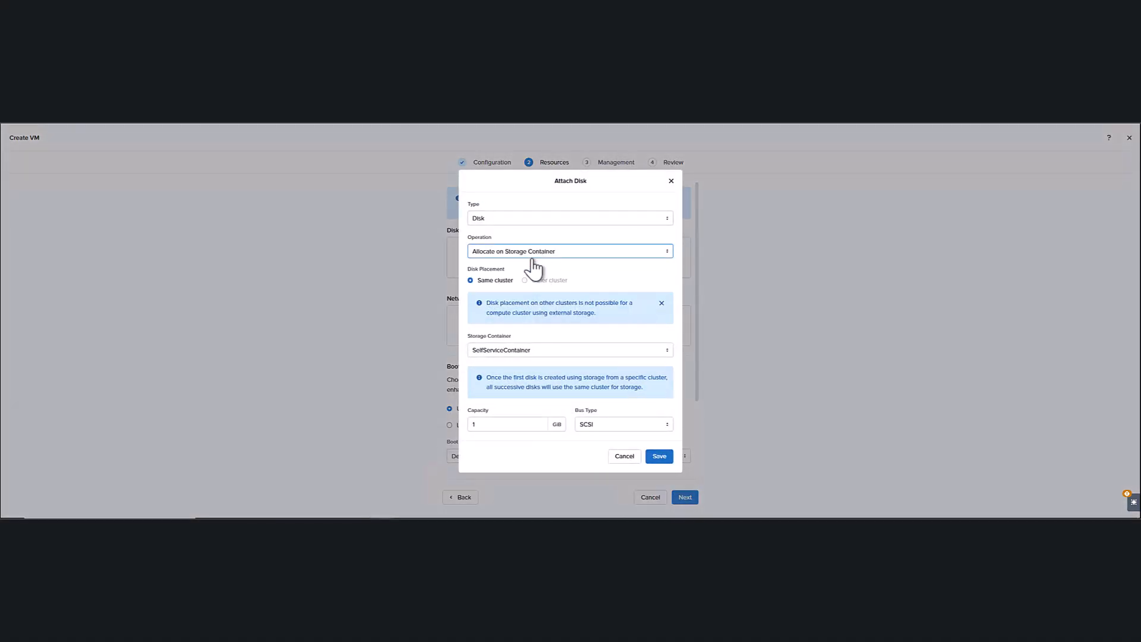
{"action": "left_click", "coordinate": [537, 355]}
{"action": "left_click", "coordinate": [512, 401]}
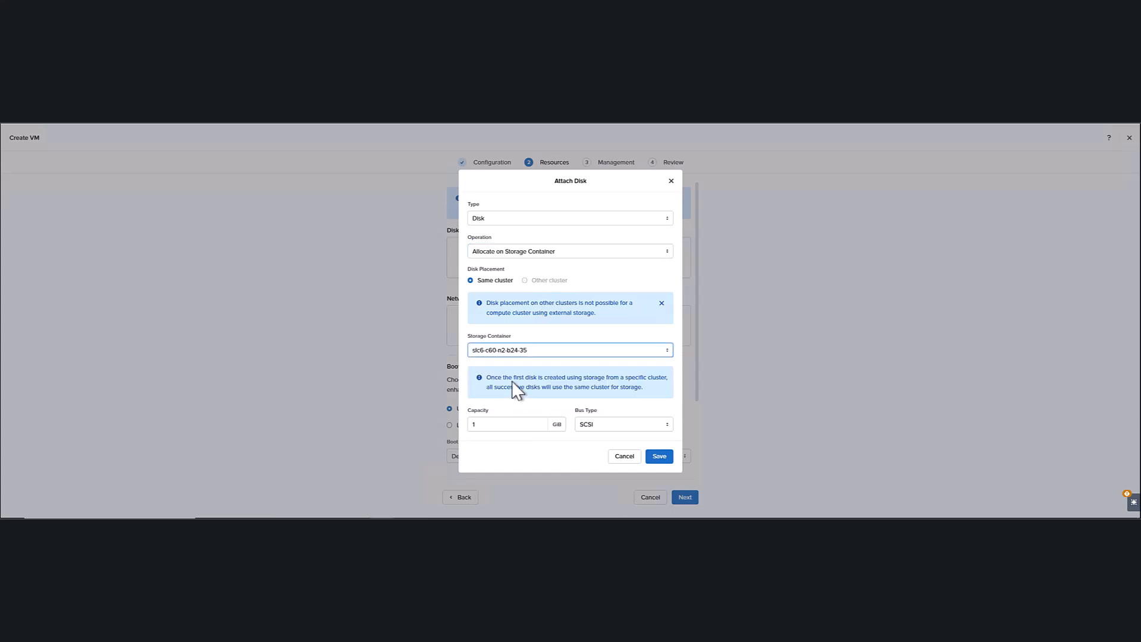
{"action": "left_click", "coordinate": [507, 424]}
{"action": "key", "text": "BackSpace"}
{"action": "type", "text": "2"}
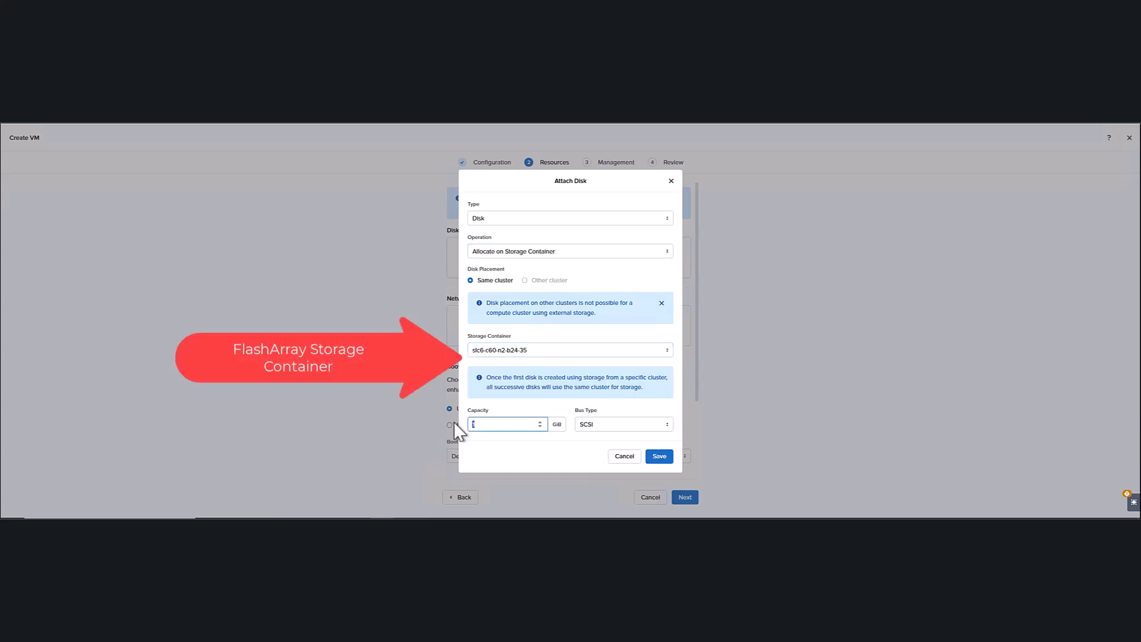
{"action": "type", "text": "00"}
{"action": "left_click", "coordinate": [662, 457]}
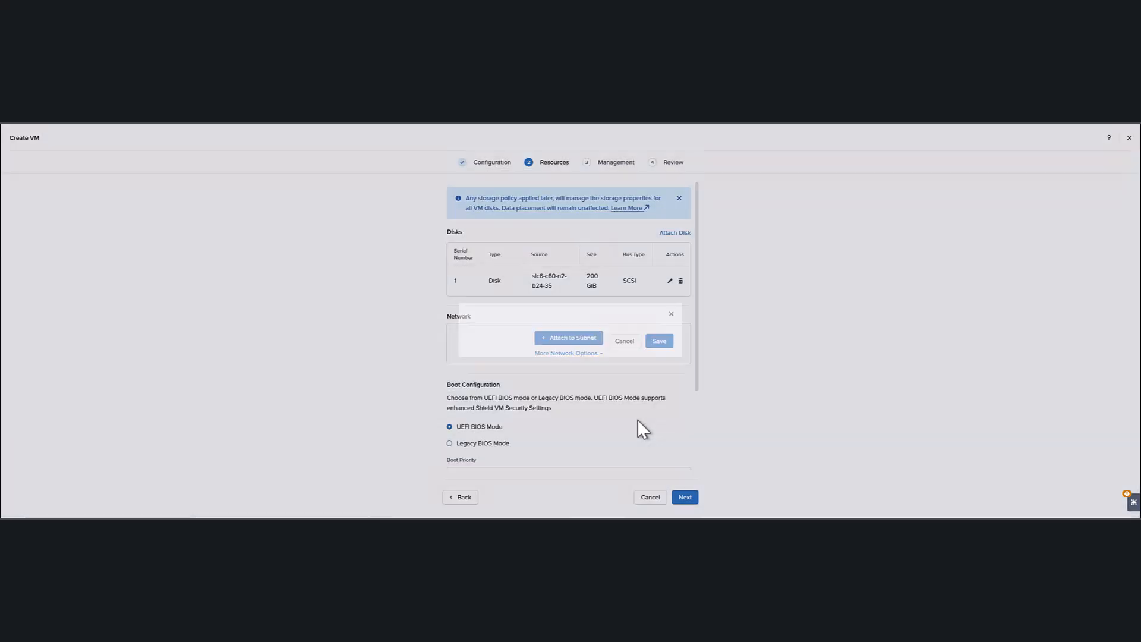
Attach a second SCSI disk of 500 GiB on the slc6-c60-n2-b24-35 storage container
{"action": "left_click", "coordinate": [673, 233]}
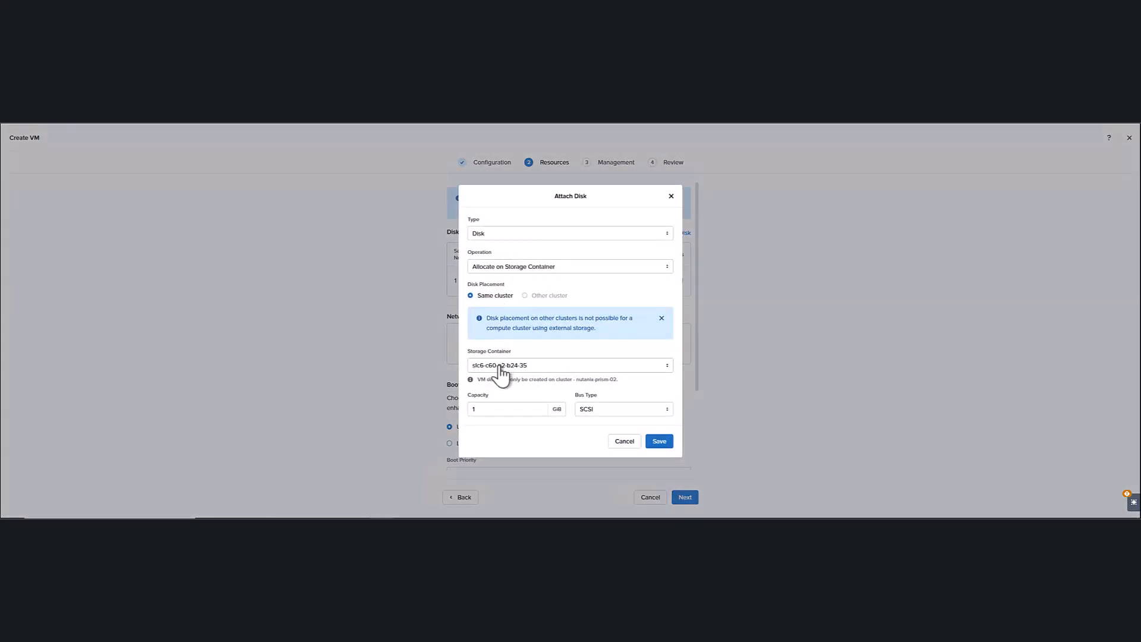
{"action": "type", "text": "500"}
{"action": "left_click", "coordinate": [657, 441]}
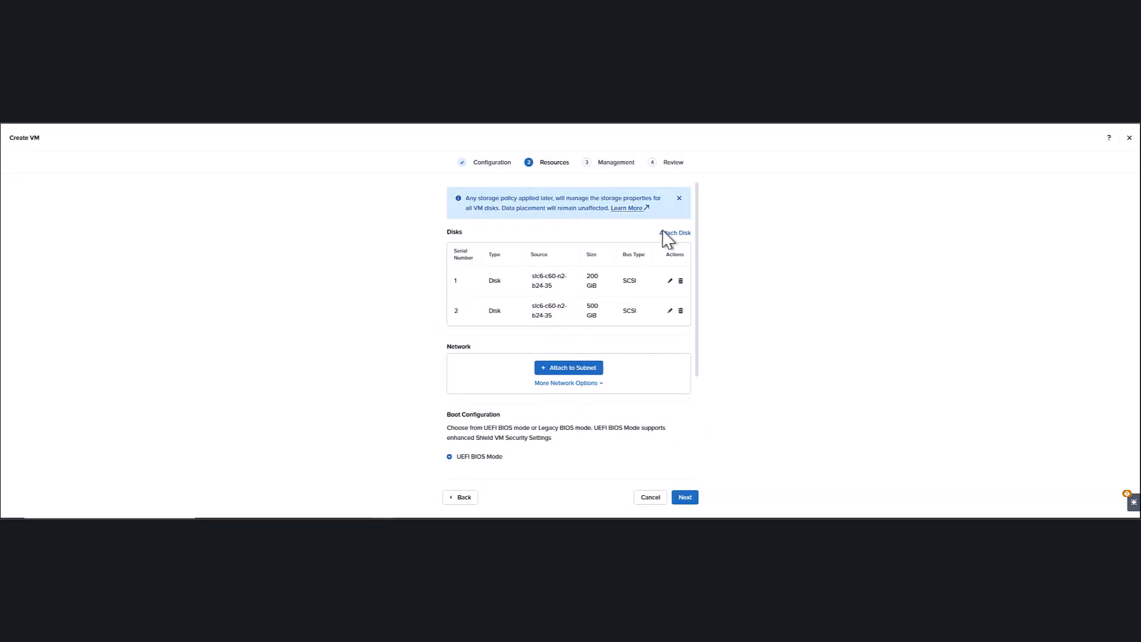
Attach a SATA CD-ROM cloned from the WinServer2022 image
{"action": "left_click", "coordinate": [665, 233]}
{"action": "left_click", "coordinate": [523, 235]}
{"action": "left_click", "coordinate": [494, 264]}
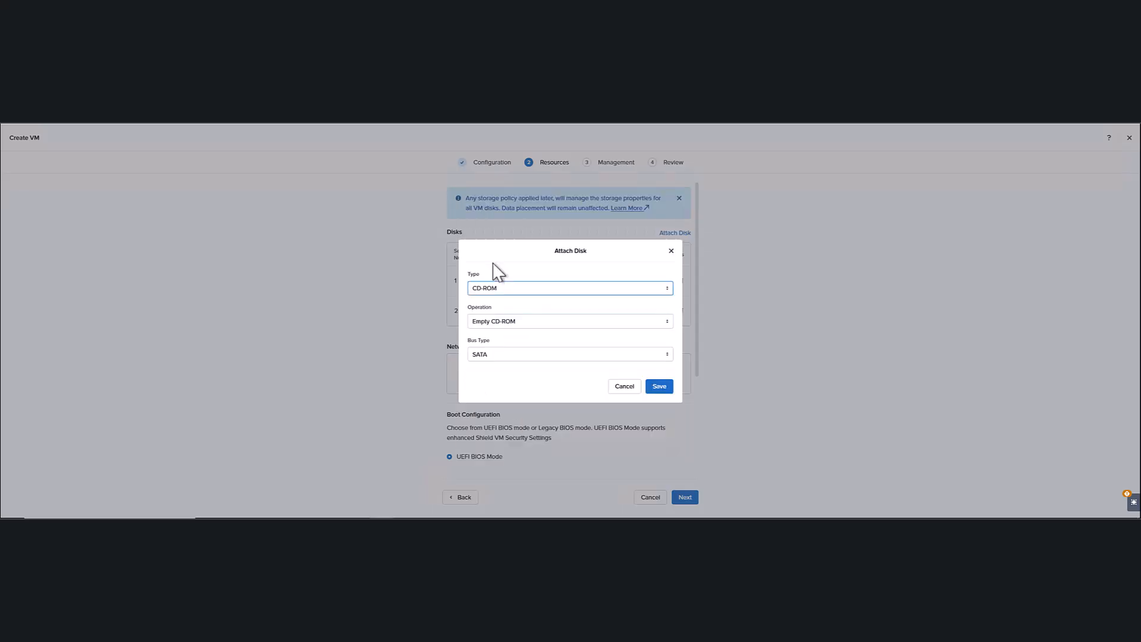
{"action": "left_click", "coordinate": [490, 324]}
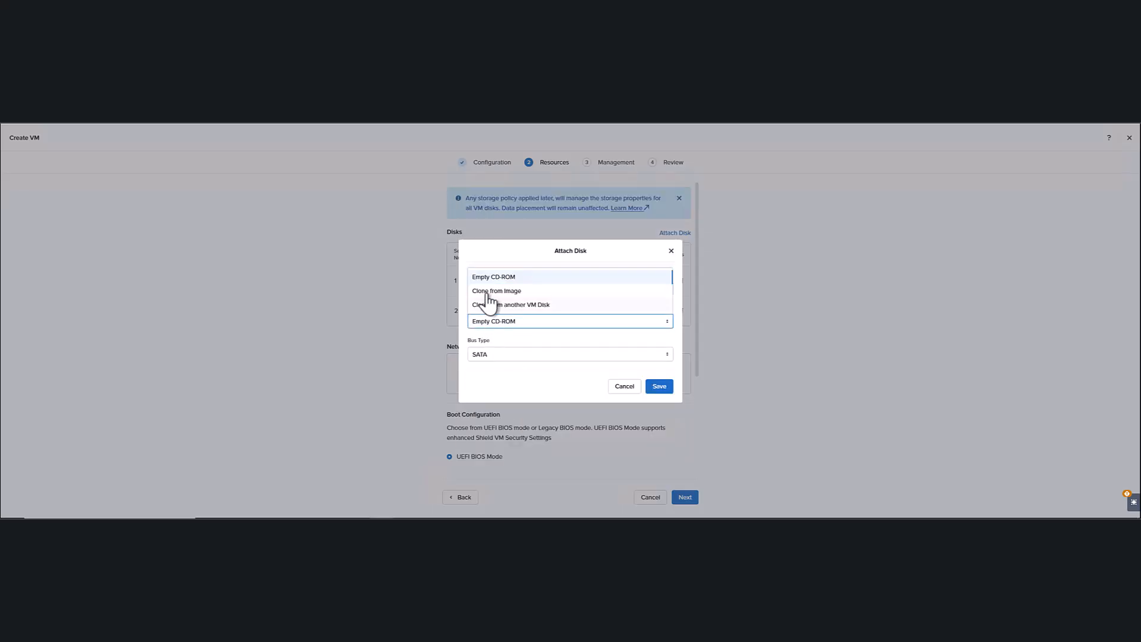
{"action": "left_click", "coordinate": [488, 290]}
{"action": "left_click", "coordinate": [486, 349]}
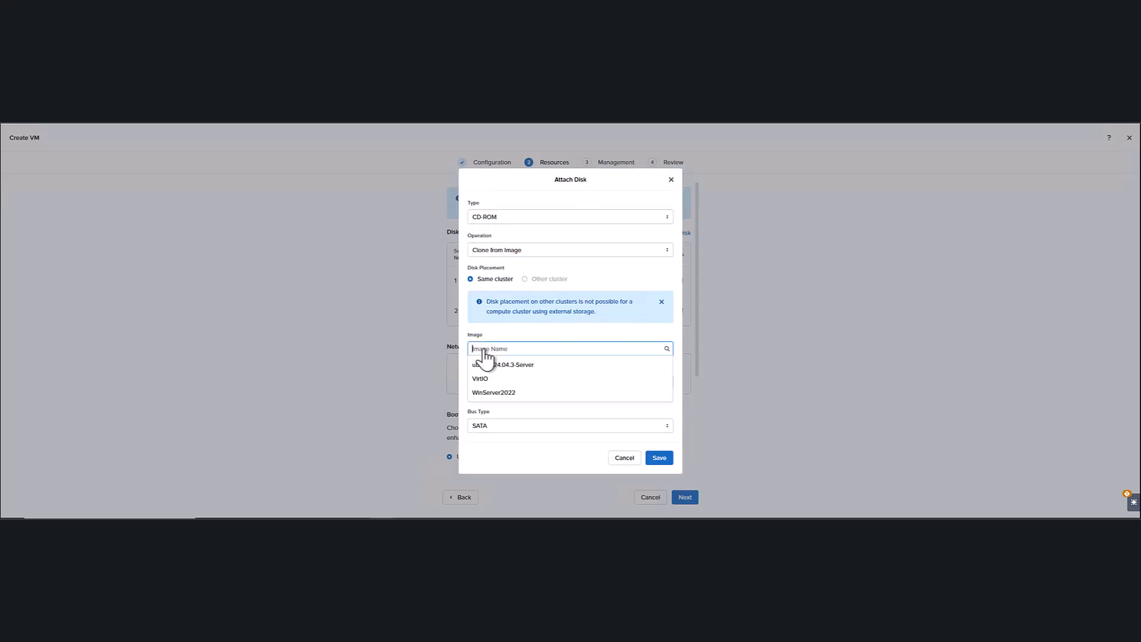
{"action": "left_click", "coordinate": [489, 394]}
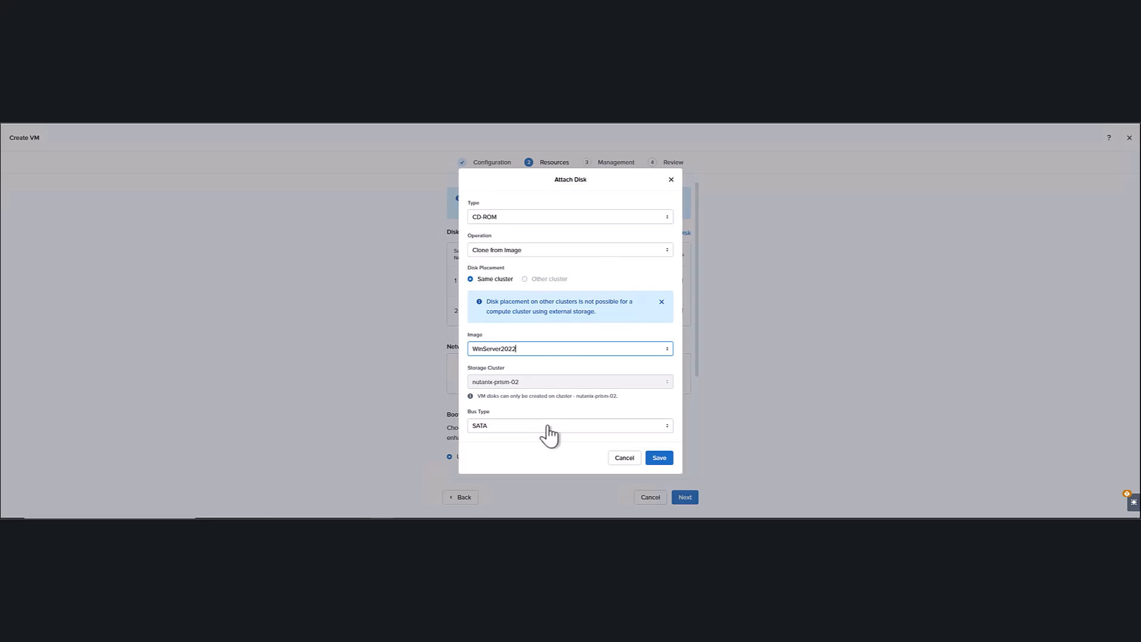
{"action": "left_click", "coordinate": [659, 461]}
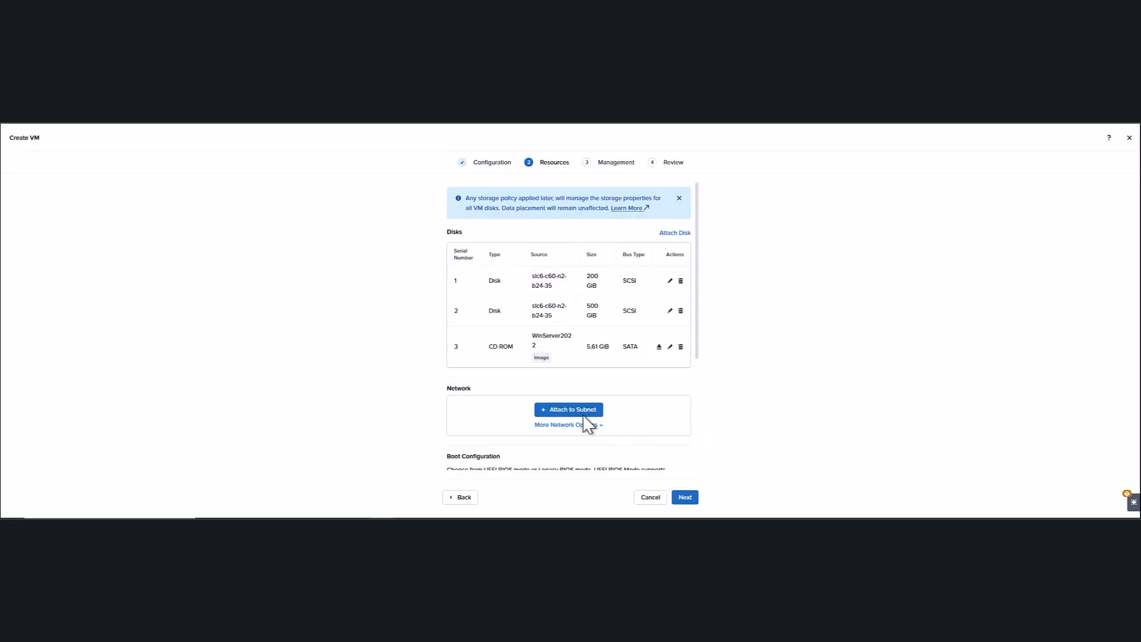
Attach the VM to the VLAN2141-DHCP subnet, keeping the connected state and access attachment type
{"action": "left_click", "coordinate": [565, 409]}
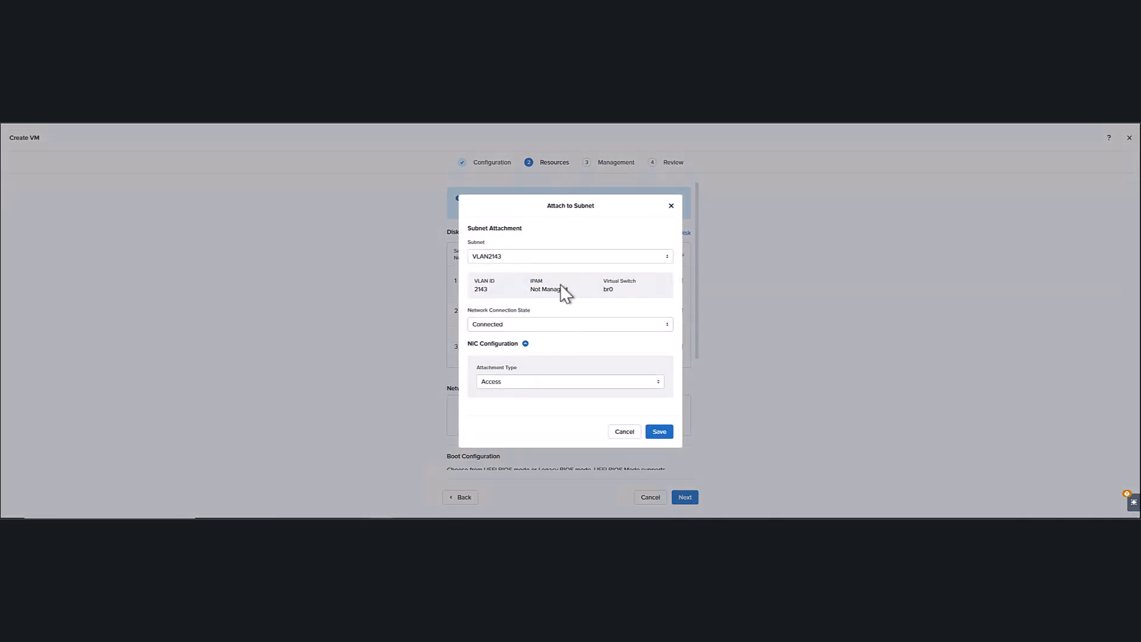
{"action": "left_click", "coordinate": [566, 263]}
{"action": "left_click", "coordinate": [514, 291]}
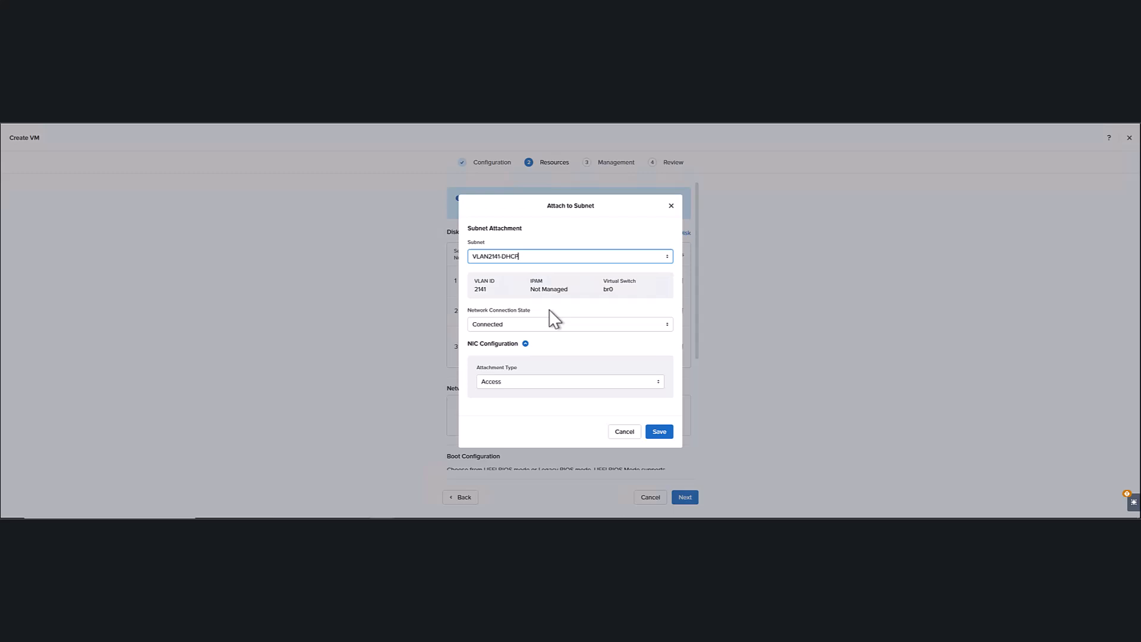
{"action": "left_click", "coordinate": [659, 433]}
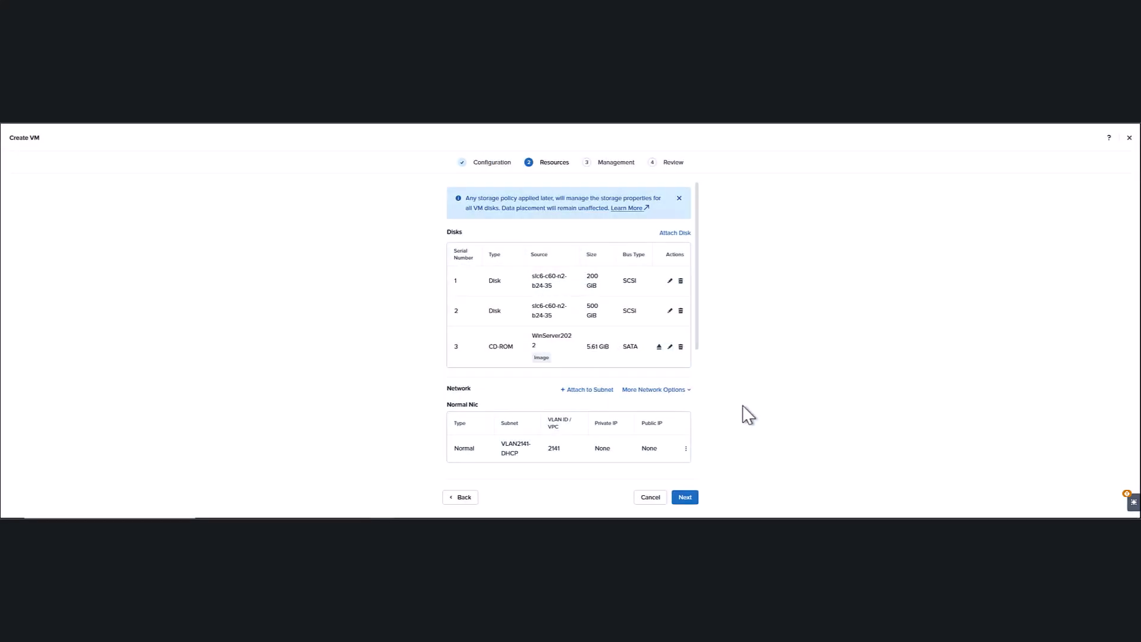
Keep the default management settings, review the configuration, disks and network summary, and create the VM
{"action": "left_click", "coordinate": [685, 498]}
{"action": "left_click", "coordinate": [685, 467]}
{"action": "scroll", "coordinate": [550, 327], "scroll_direction": "down", "scroll_amount": 4}
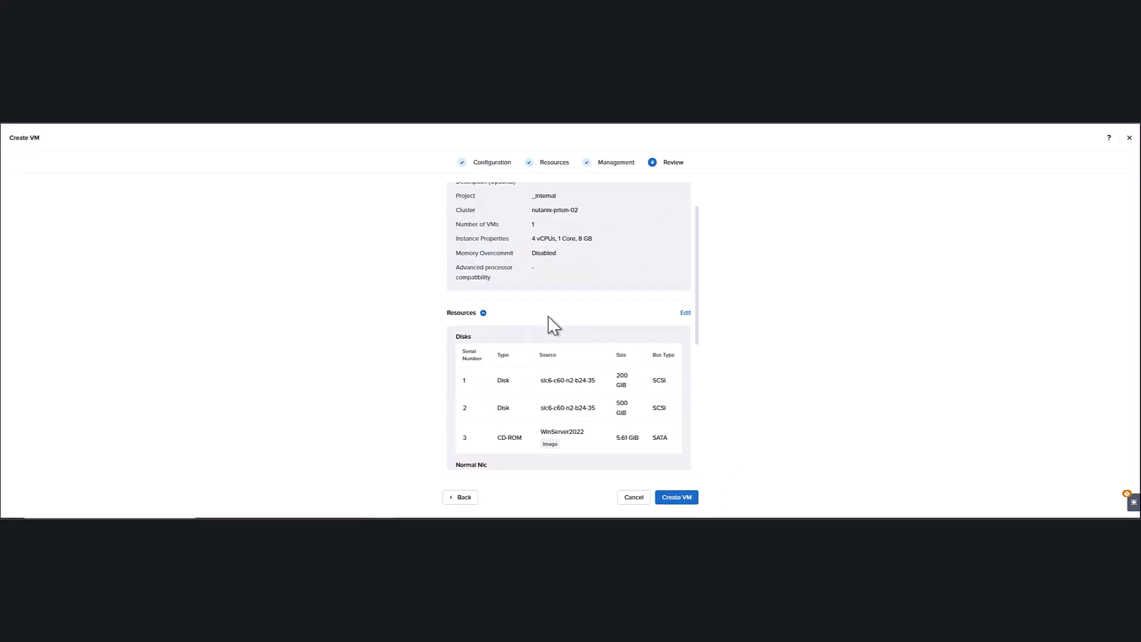
{"action": "scroll", "coordinate": [560, 280], "scroll_direction": "up", "scroll_amount": 4}
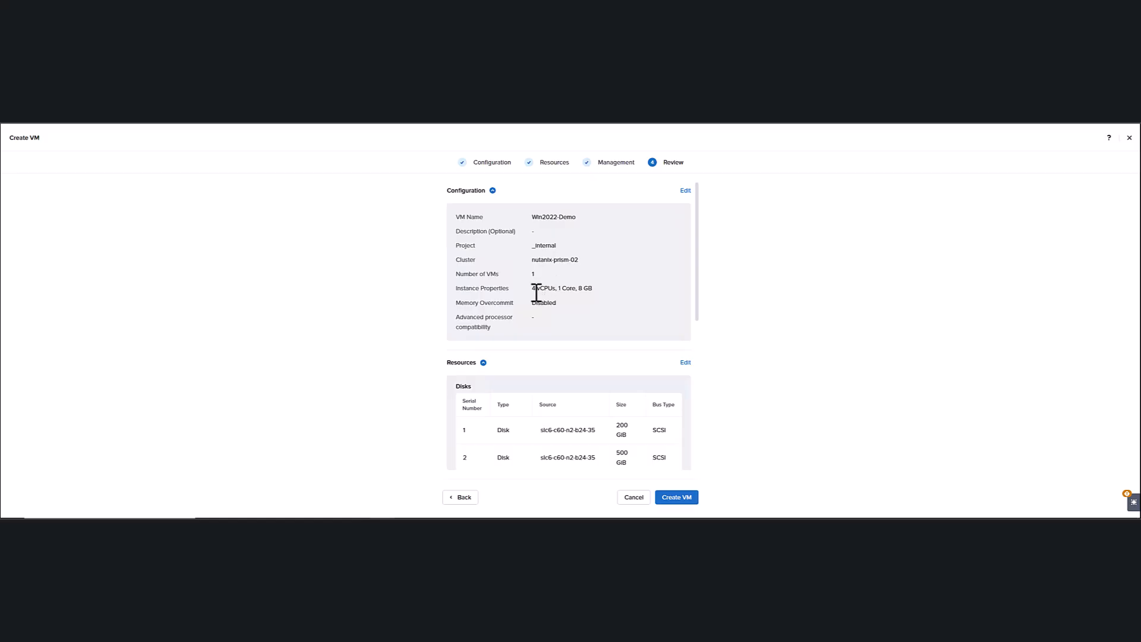
{"action": "scroll", "coordinate": [538, 294], "scroll_direction": "down", "scroll_amount": 3}
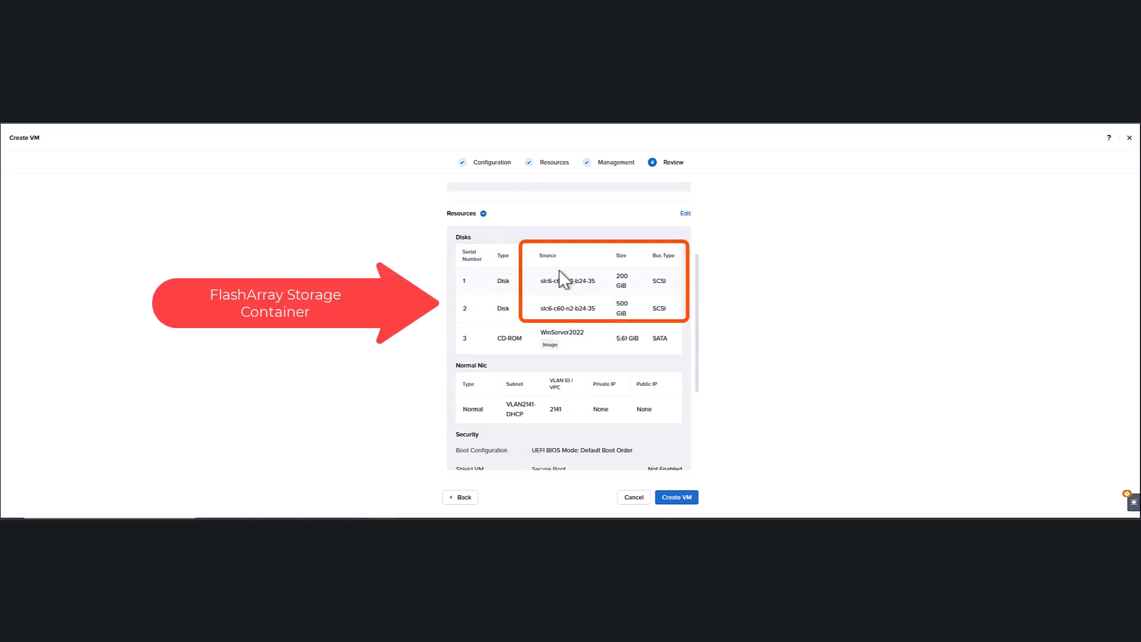
{"action": "scroll", "coordinate": [595, 386], "scroll_direction": "down", "scroll_amount": 5}
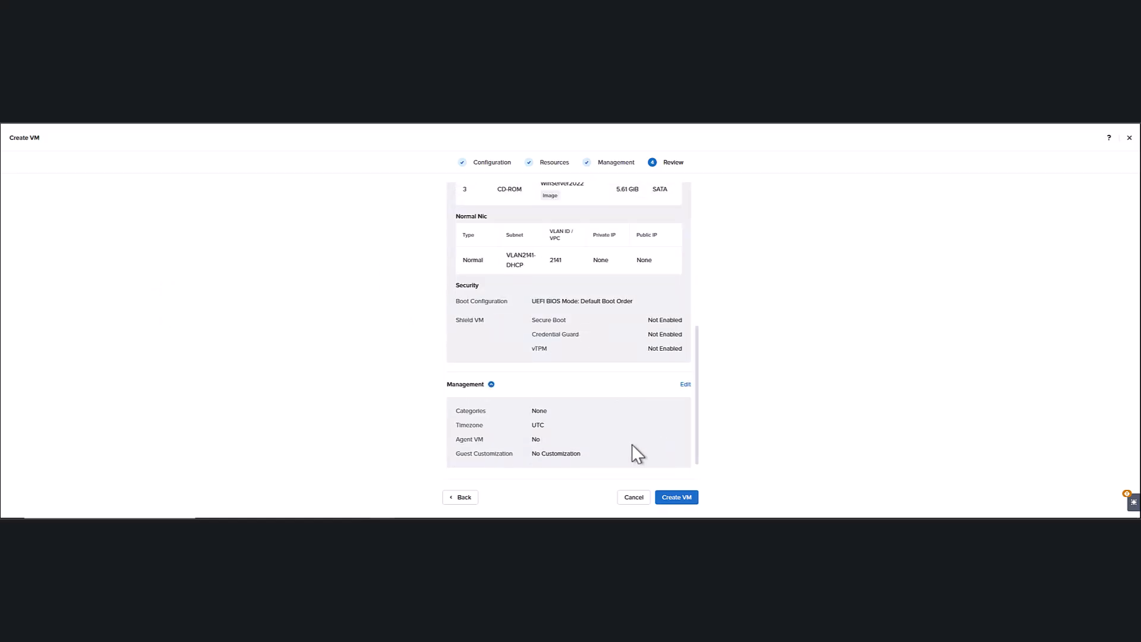
{"action": "left_click", "coordinate": [683, 500]}
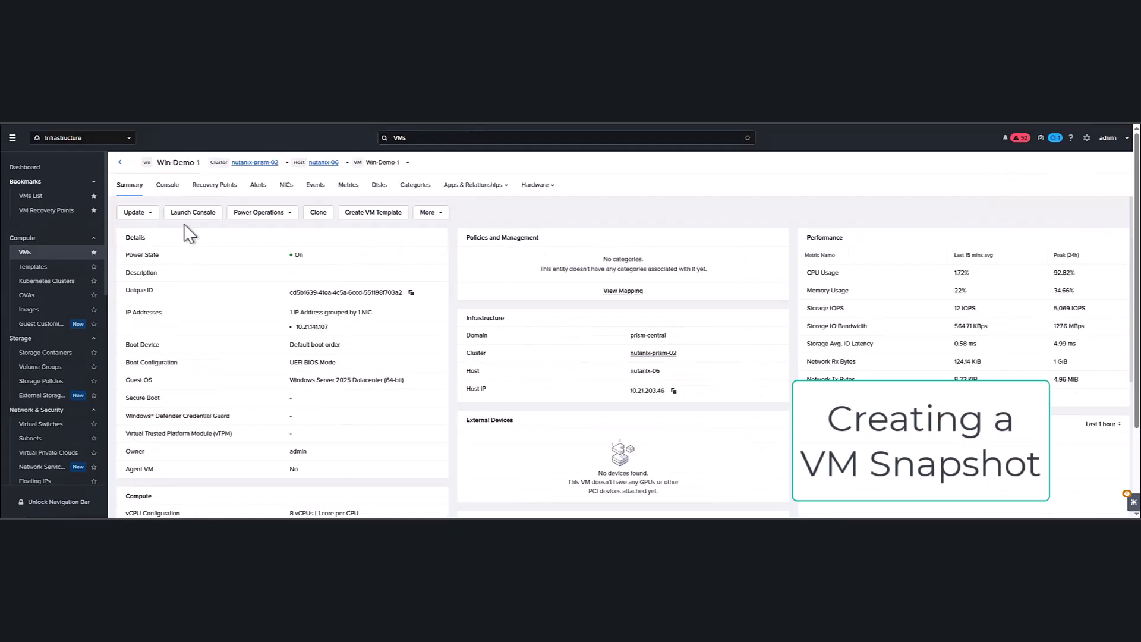
Create a recovery point for the Win-Demo-1 VM with the default name and expiry date
{"action": "left_click", "coordinate": [429, 213]}
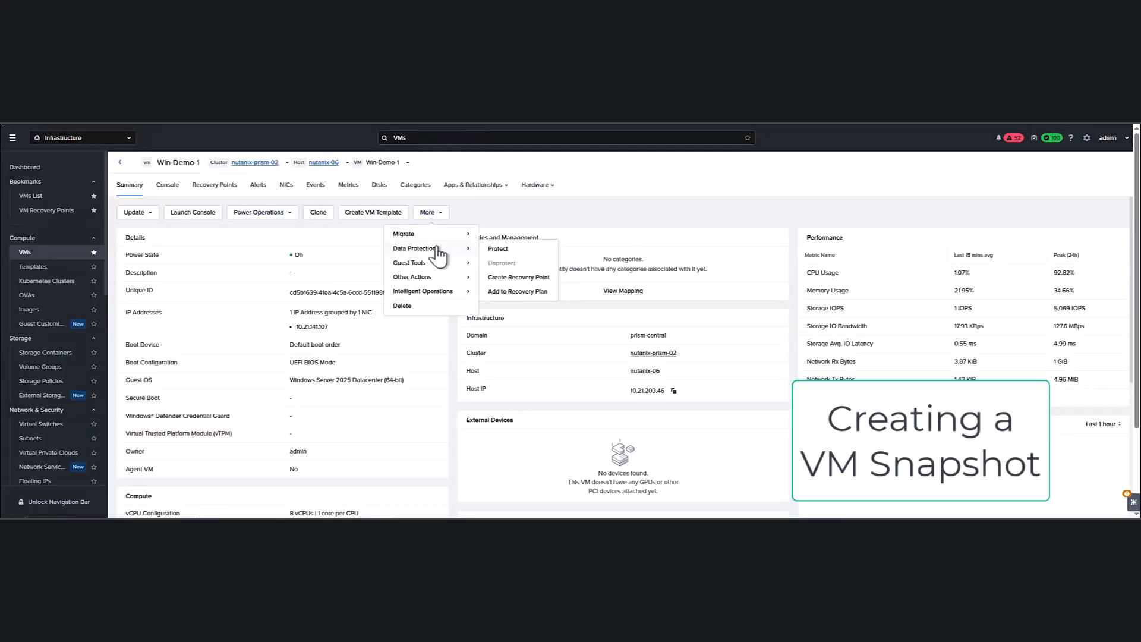
{"action": "mouse_move", "coordinate": [446, 253]}
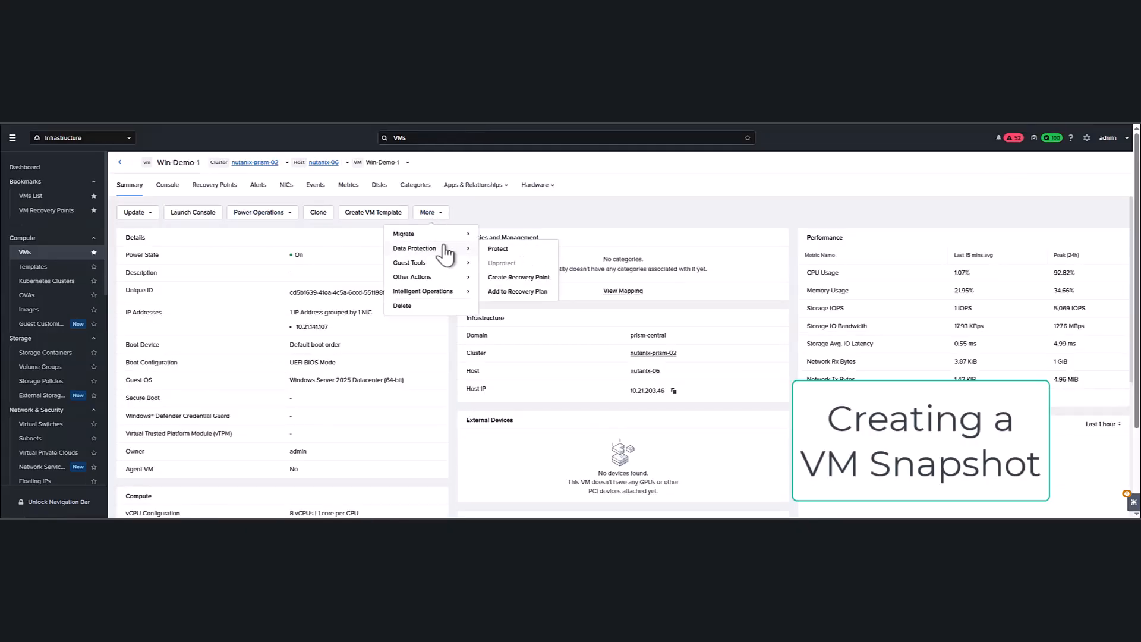
{"action": "left_click", "coordinate": [519, 277]}
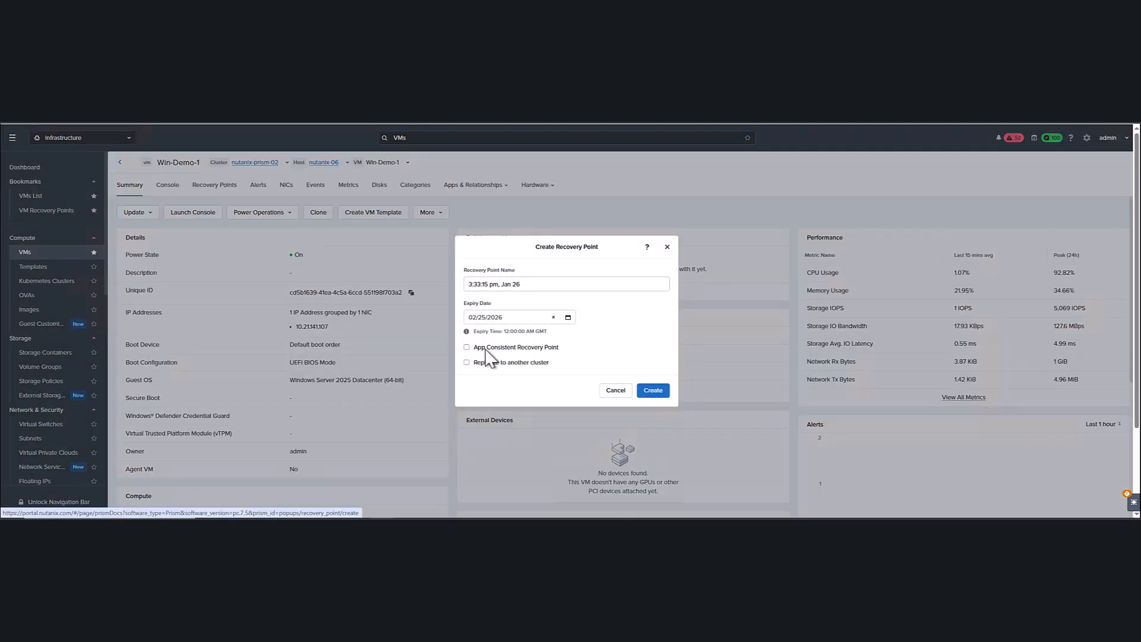
{"action": "left_click", "coordinate": [655, 392]}
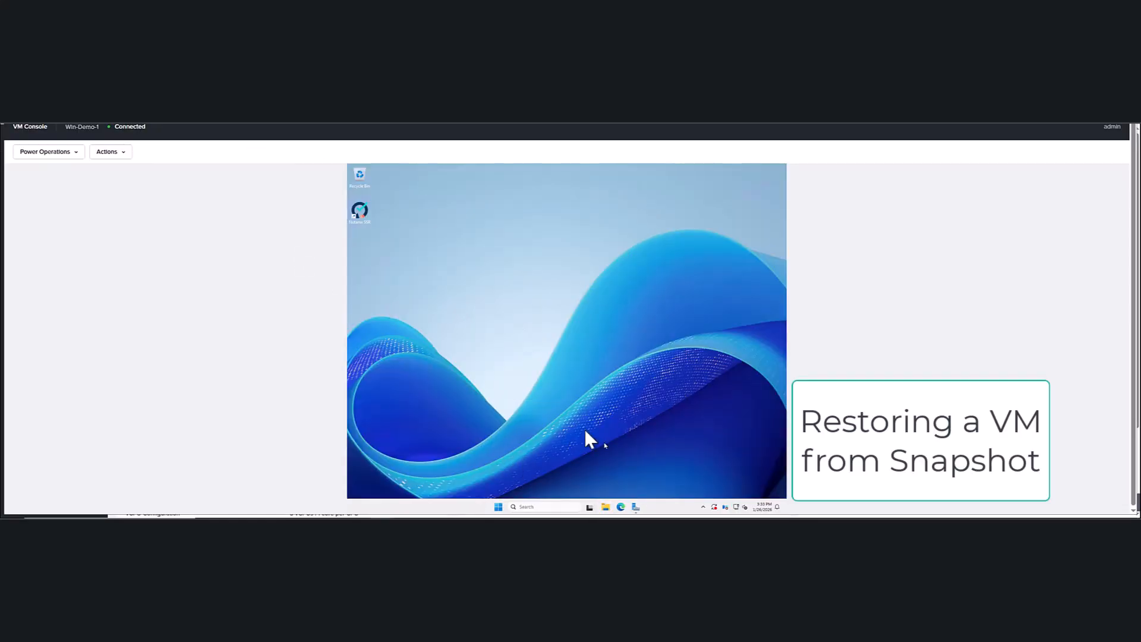
In the Win-Demo-1 VM console, open the Vol2 (F:) drive in File Explorer
{"action": "key", "text": "super+e"}
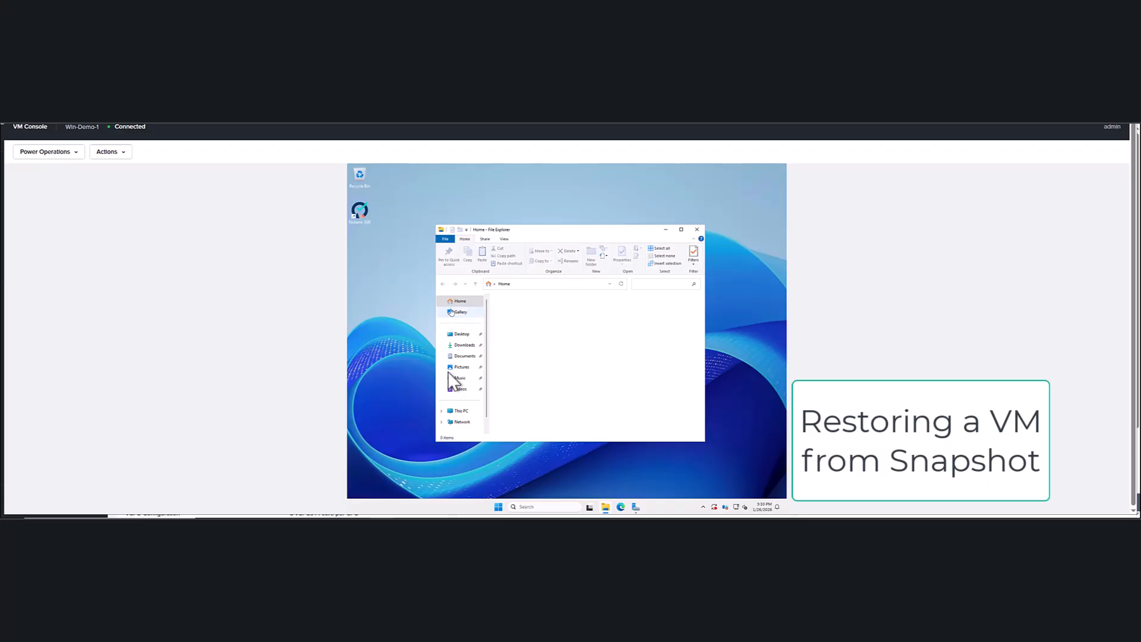
{"action": "scroll", "coordinate": [458, 410], "scroll_direction": "down", "scroll_amount": 1}
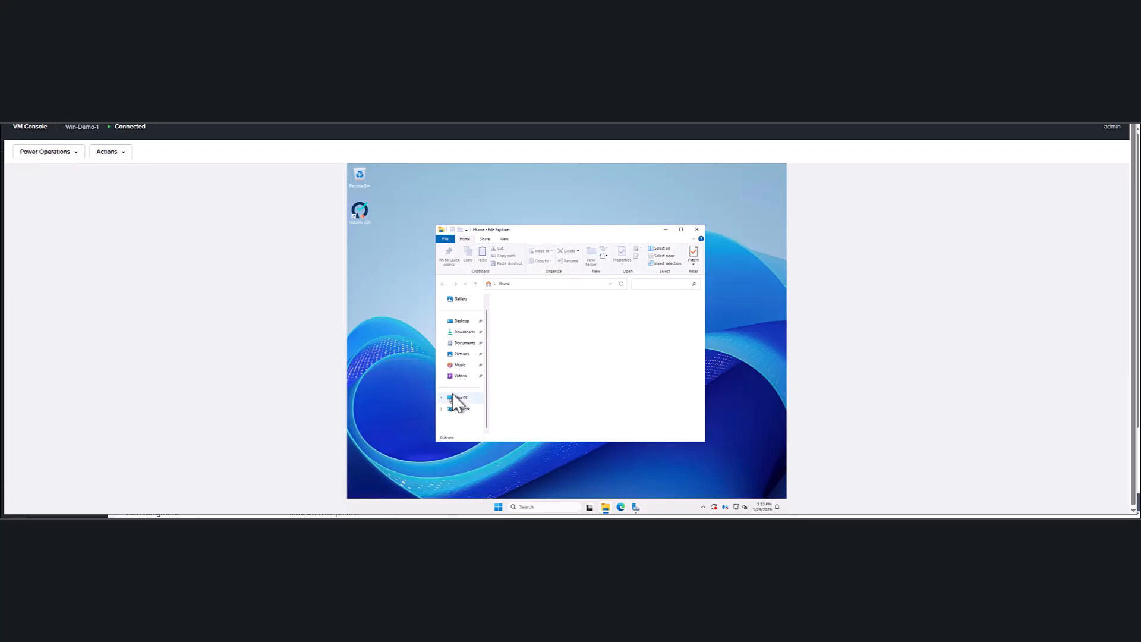
{"action": "left_click", "coordinate": [458, 398]}
{"action": "double_click", "coordinate": [612, 328]}
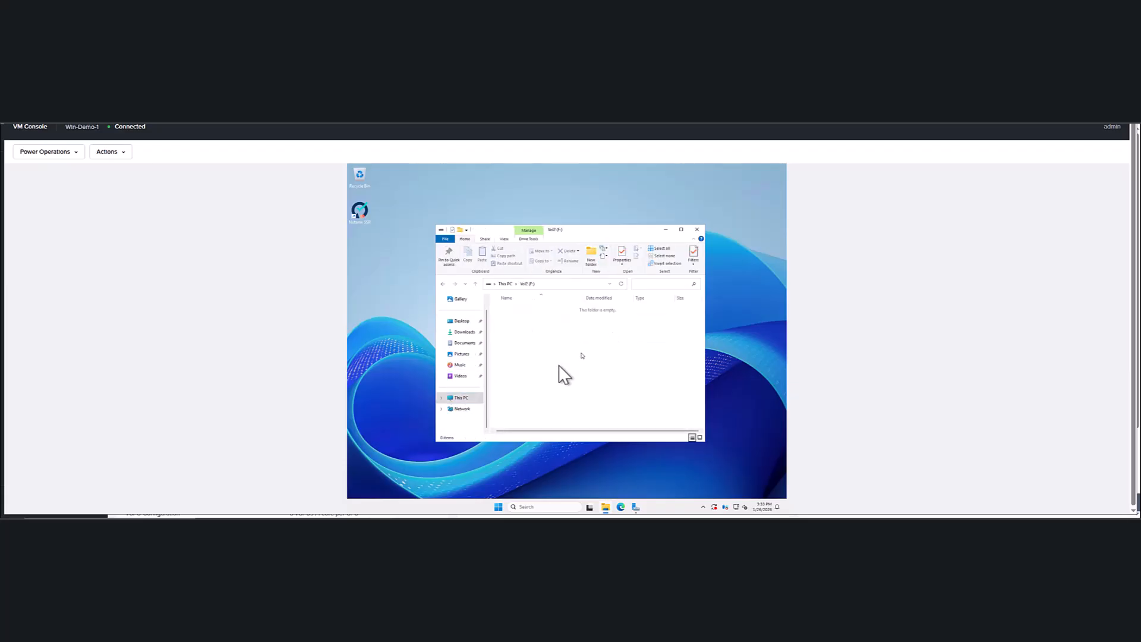
Create a new text document named delete_Me on the Vol2 (F:) drive
{"action": "right_click", "coordinate": [559, 365]}
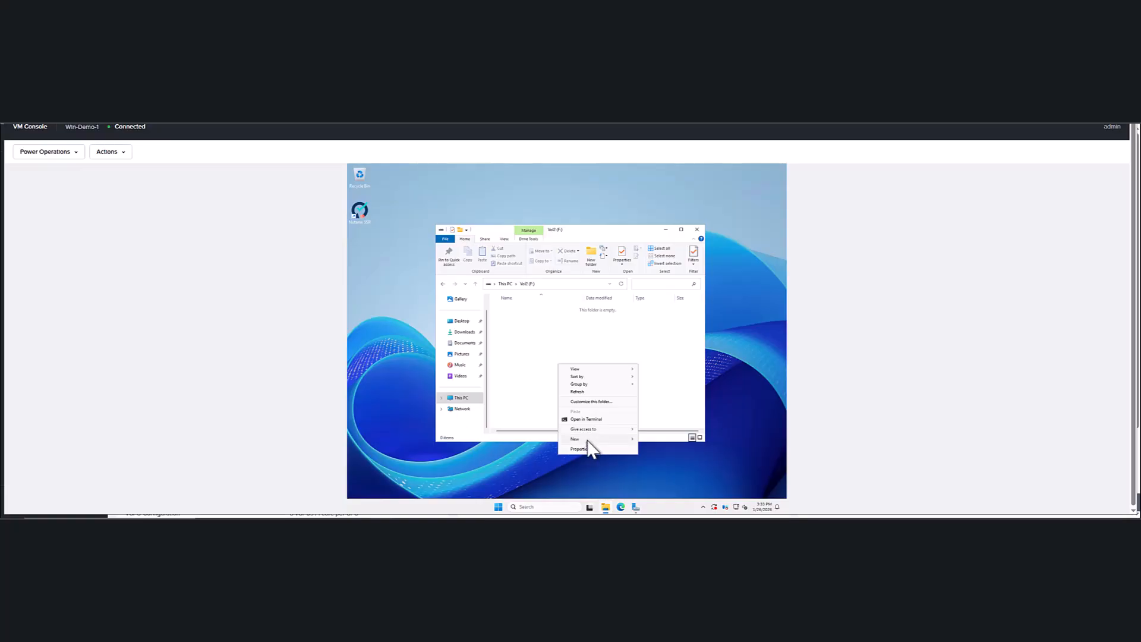
{"action": "mouse_move", "coordinate": [587, 441]}
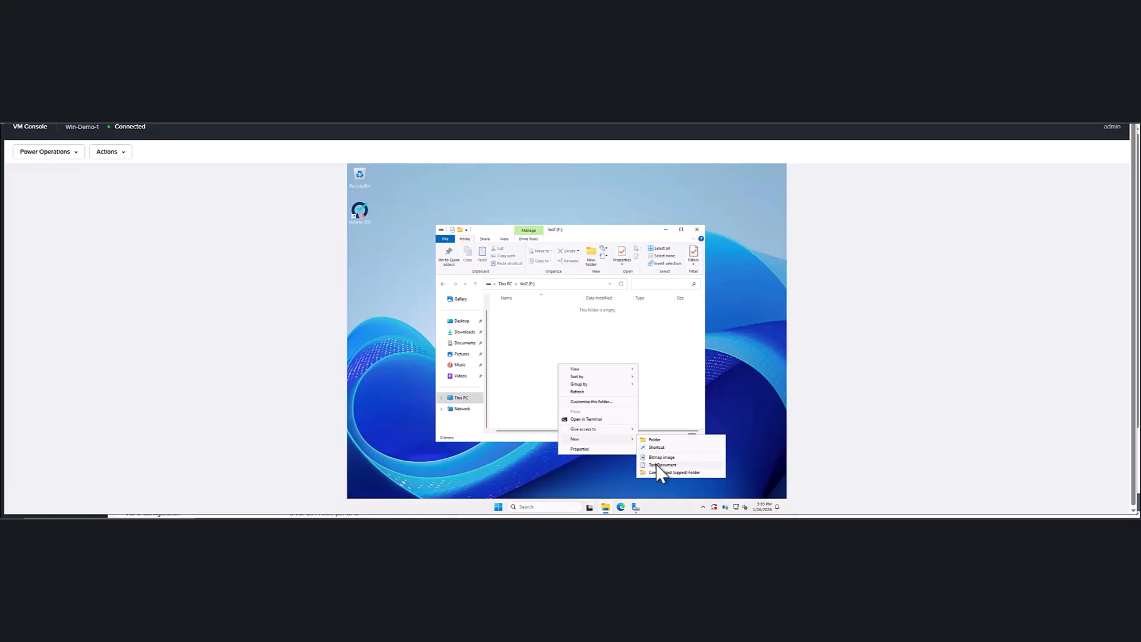
{"action": "left_click", "coordinate": [658, 466]}
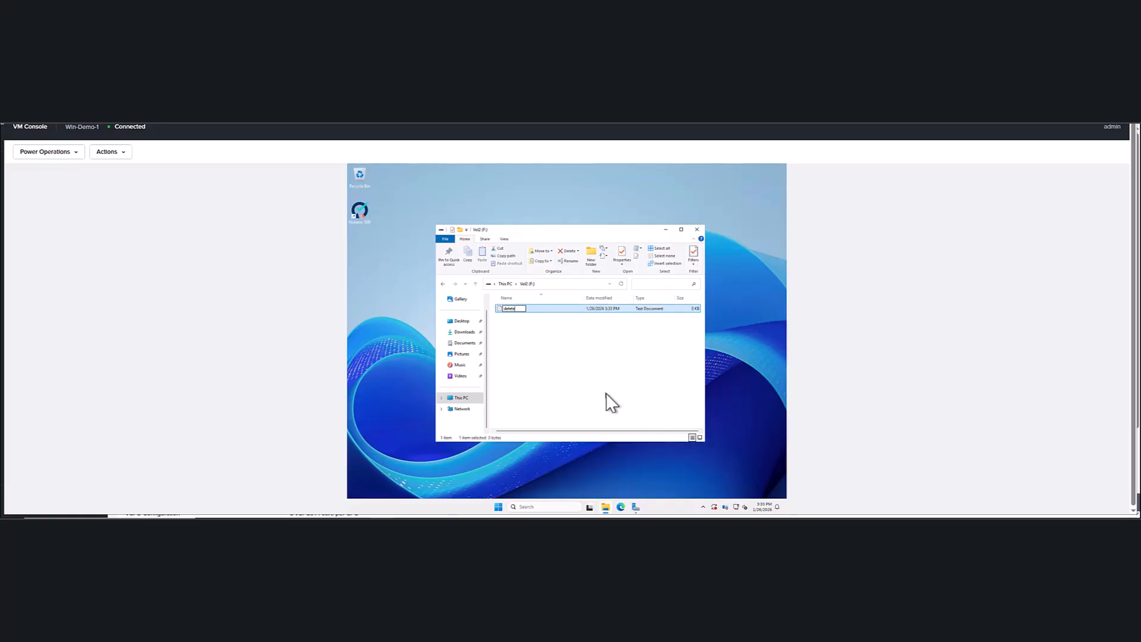
{"action": "type", "text": "delete_Me"}
{"action": "key", "text": "Return"}
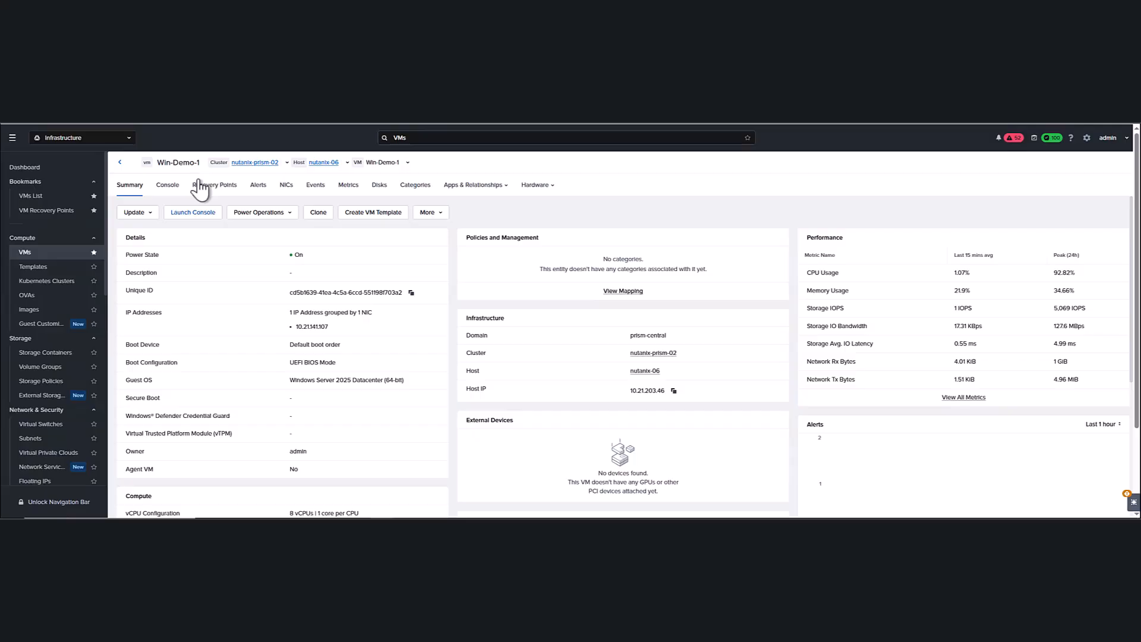
Revert the Win-Demo-1 VM to its 3:33 PM, 26 Jan 2026 recovery point
{"action": "left_click", "coordinate": [202, 184]}
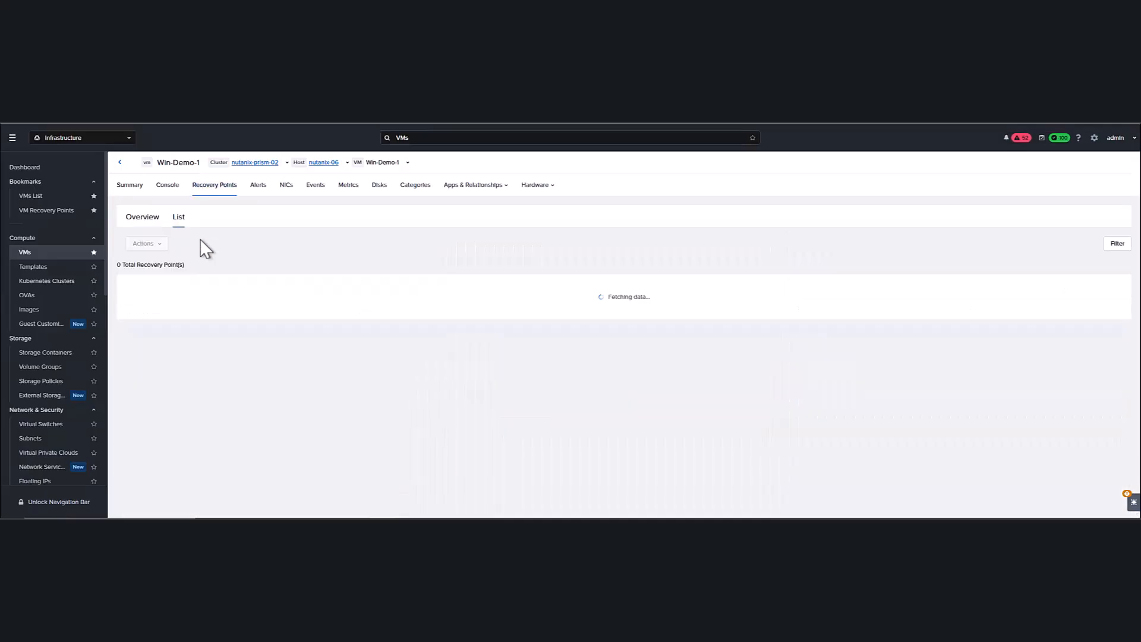
{"action": "left_click", "coordinate": [126, 282]}
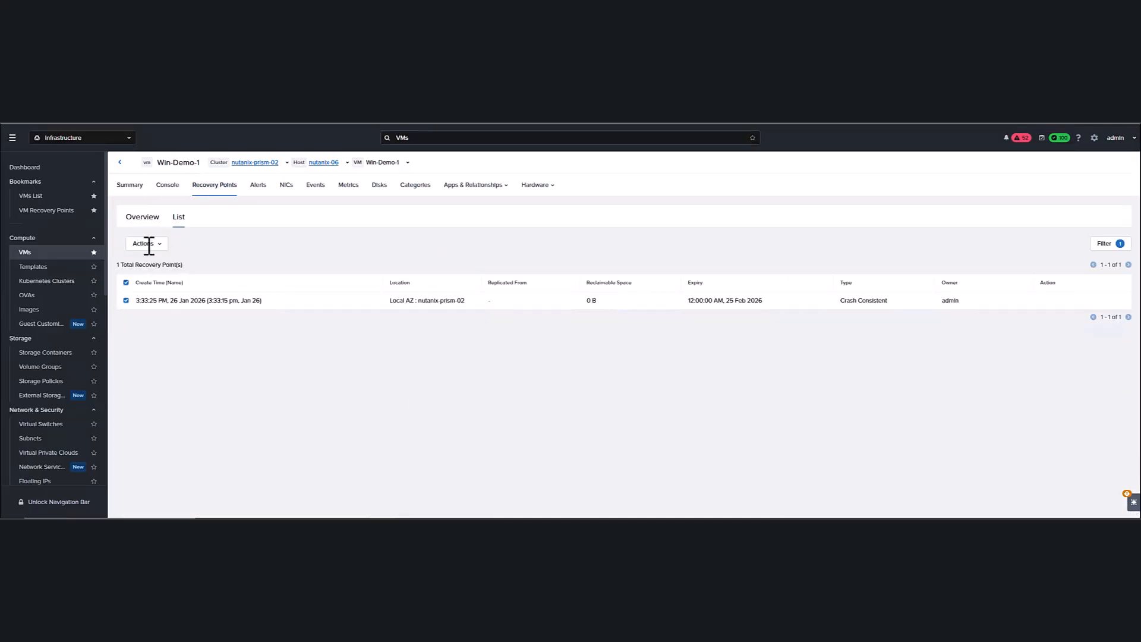
{"action": "left_click", "coordinate": [146, 243]}
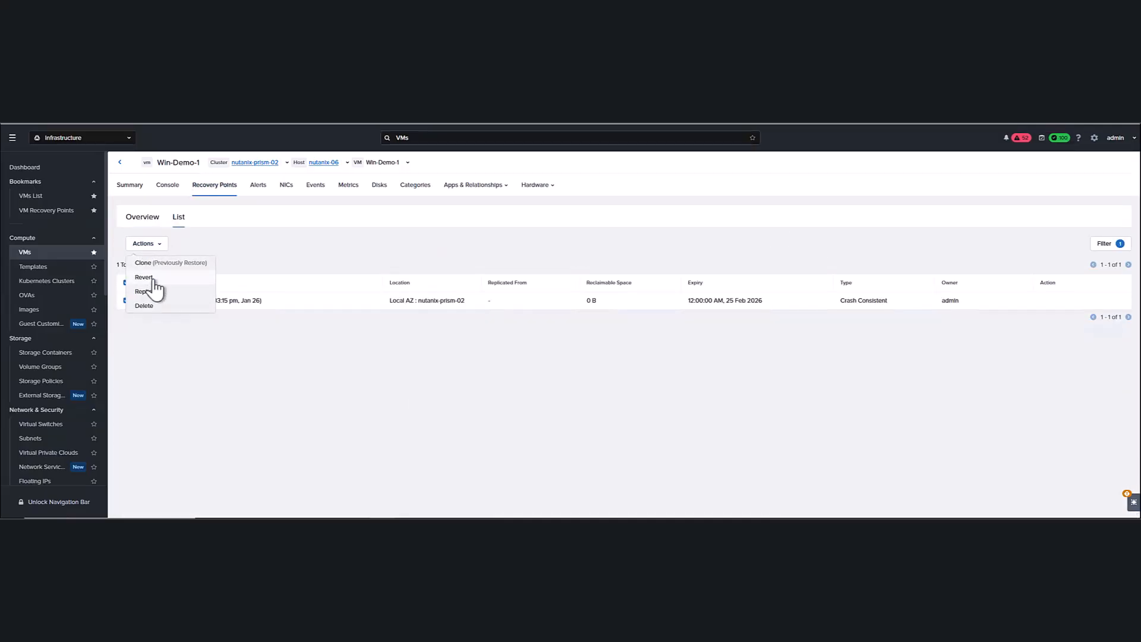
{"action": "left_click", "coordinate": [144, 278]}
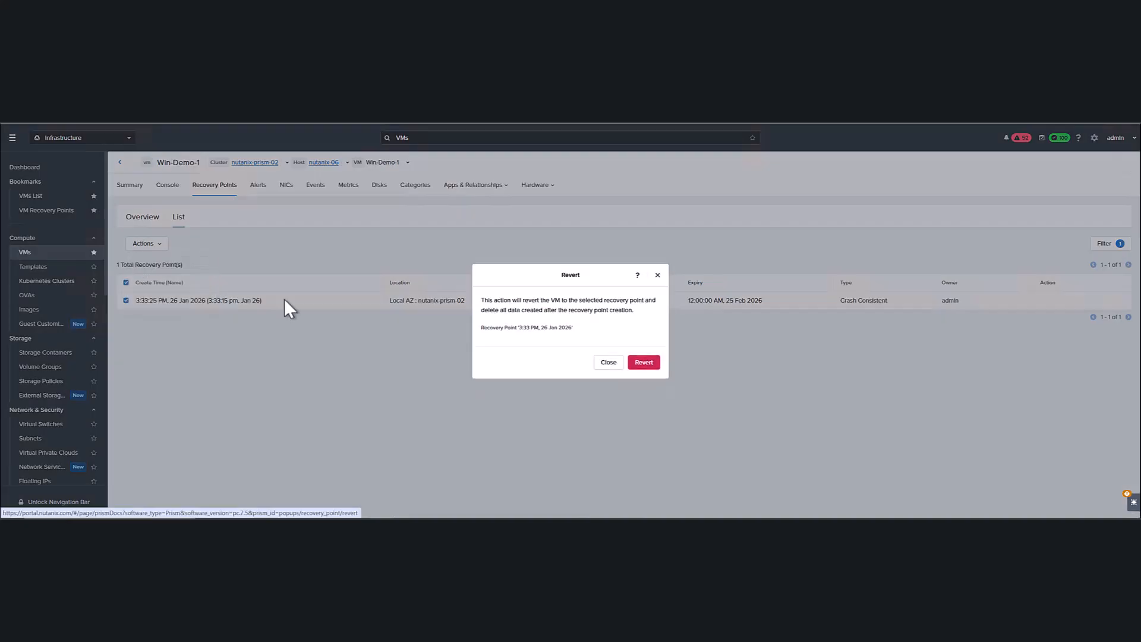
{"action": "left_click", "coordinate": [643, 364]}
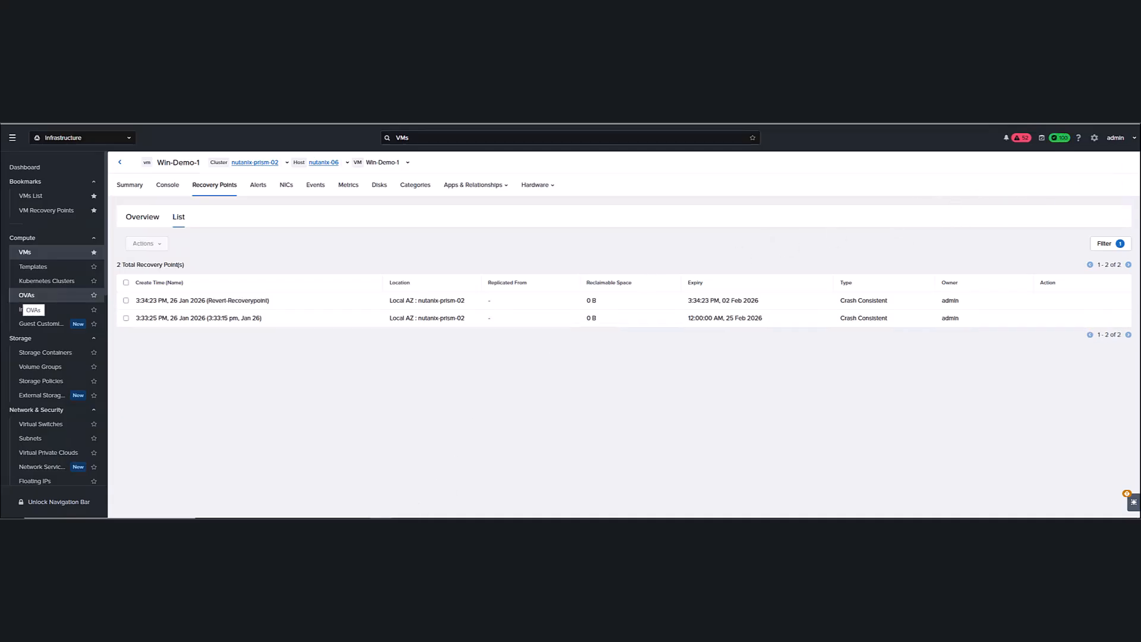
Return to the Win-Demo-1 VM's summary and power on the VM
{"action": "left_click", "coordinate": [162, 188]}
{"action": "left_click", "coordinate": [140, 187]}
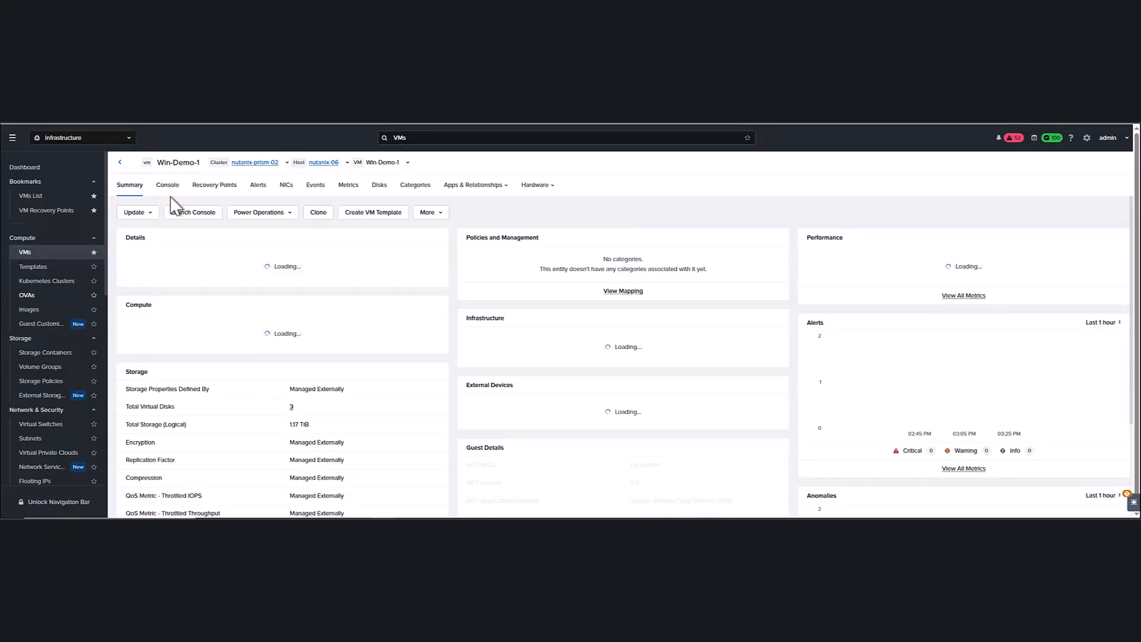
{"action": "left_click", "coordinate": [255, 213]}
{"action": "left_click", "coordinate": [262, 233]}
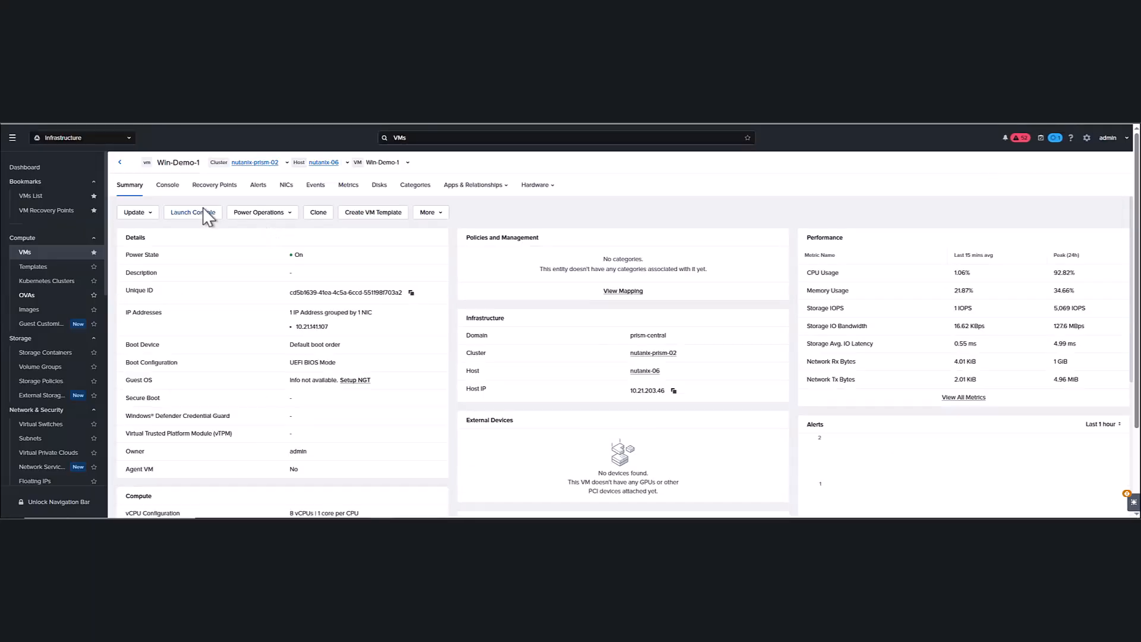
Launch the Win-Demo-1 console, sign in to Windows with the Administrator account password, and dismiss the Shutdown Event Tracker without giving a reason
{"action": "left_click", "coordinate": [205, 214]}
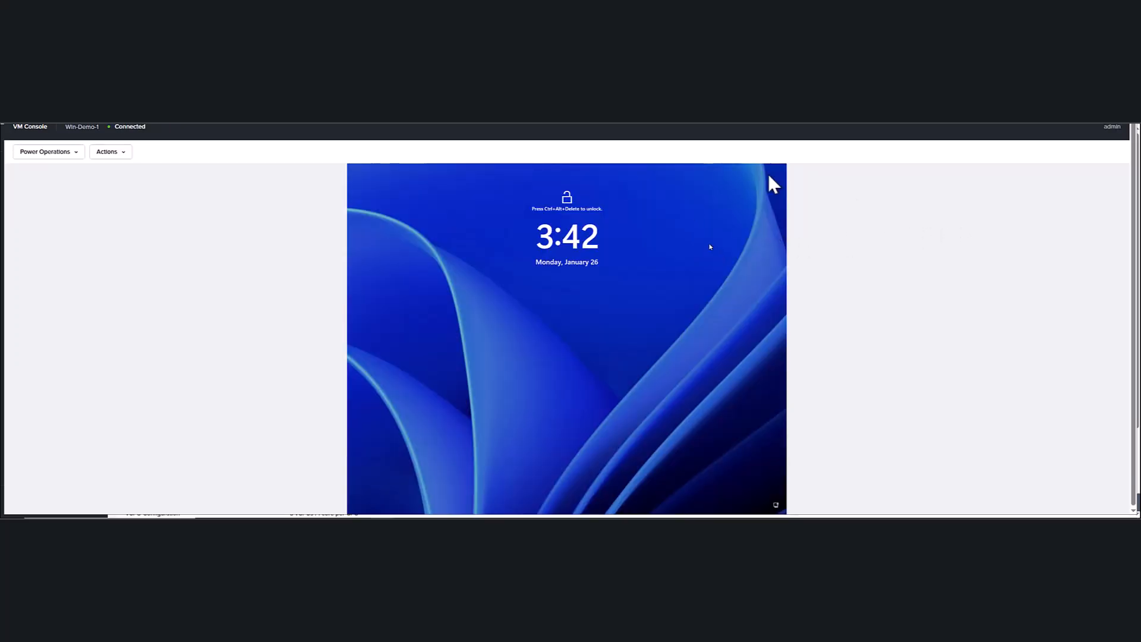
{"action": "left_click", "coordinate": [107, 152]}
{"action": "left_click", "coordinate": [79, 203]}
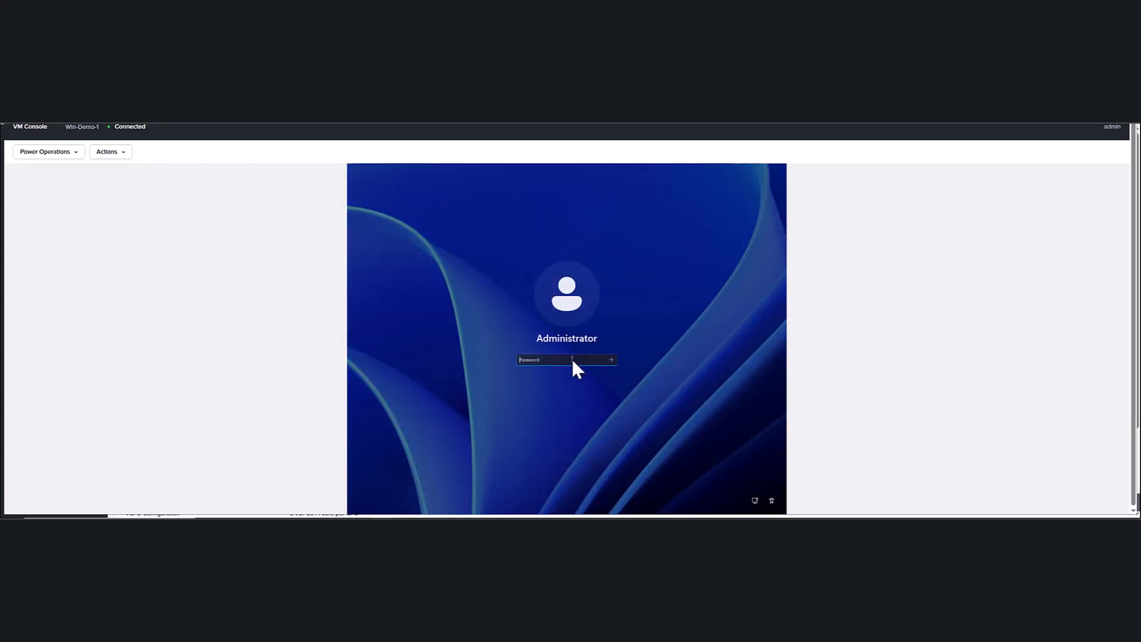
{"action": "type", "text": "••••••••"}
{"action": "key", "text": "Return"}
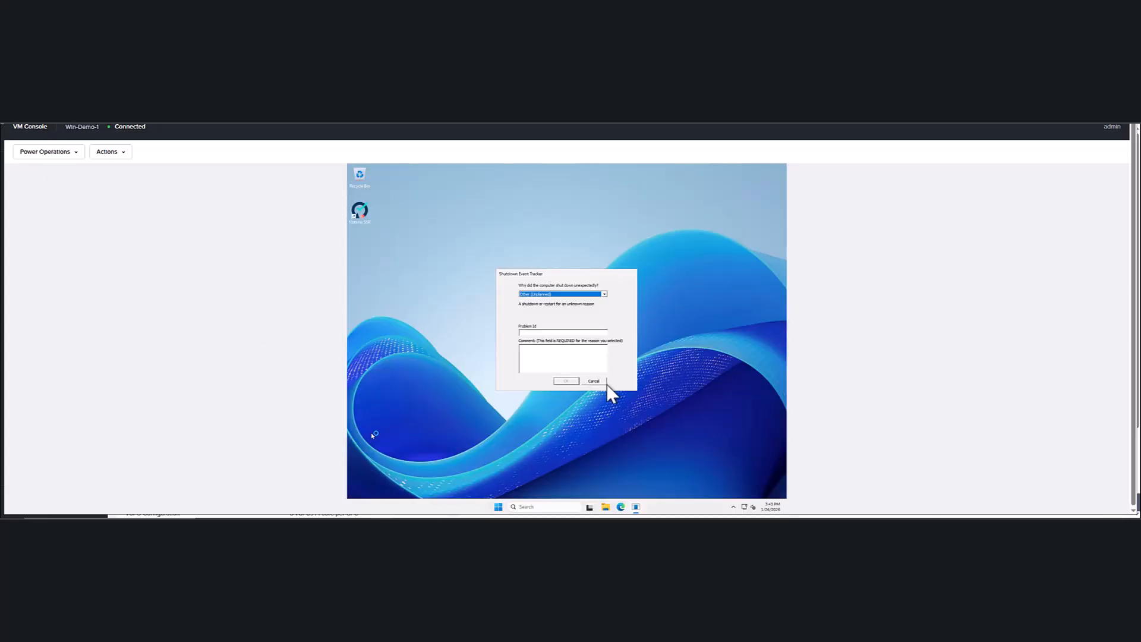
{"action": "left_click", "coordinate": [594, 381]}
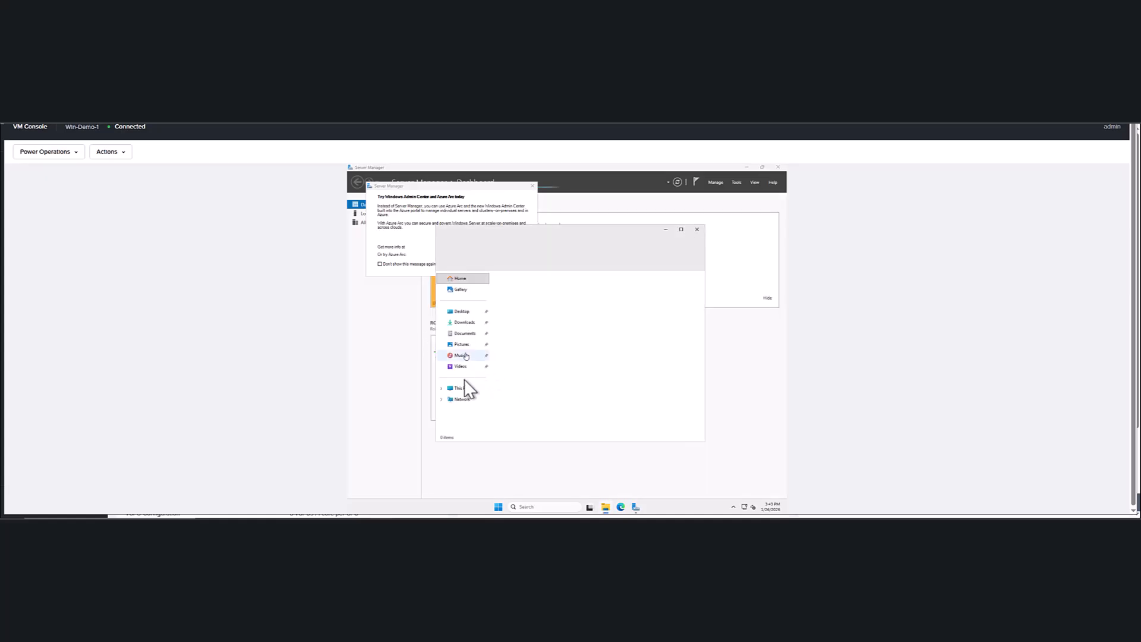
Check the contents of the Vol1 (D:) and Vol2 (F:) drives in File Explorer for files added since the recovery point
{"action": "left_click", "coordinate": [458, 388]}
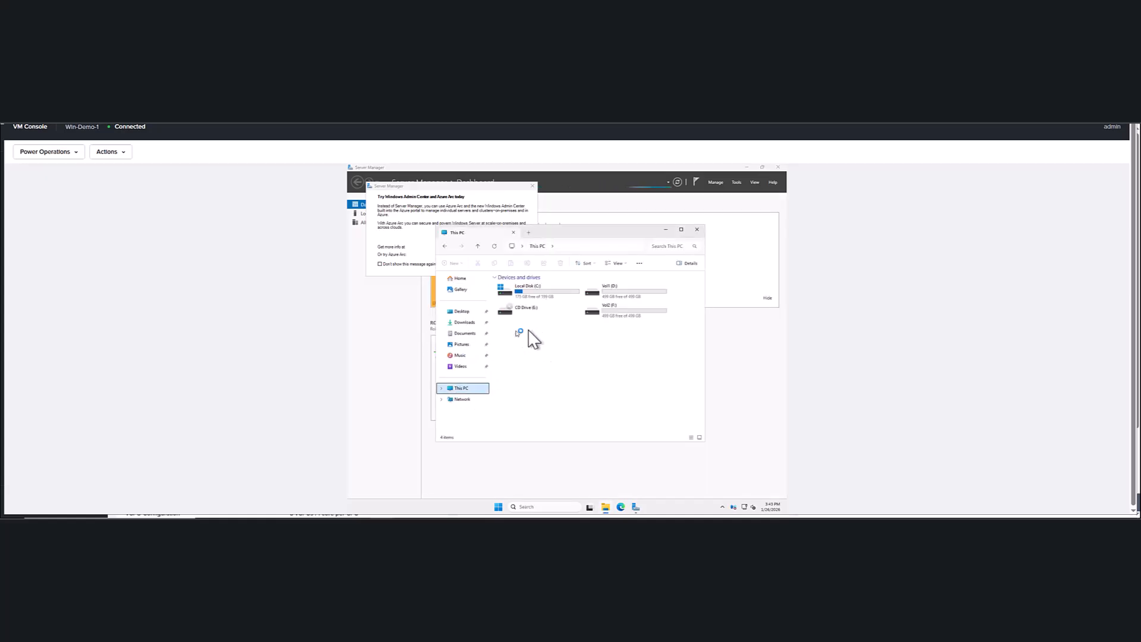
{"action": "double_click", "coordinate": [607, 291]}
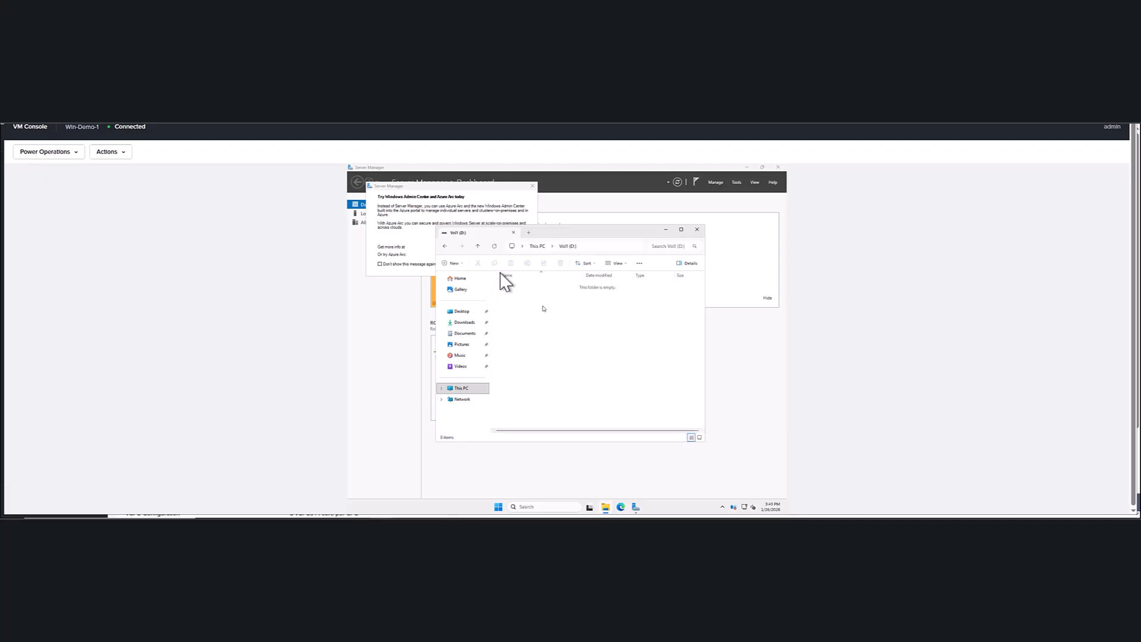
{"action": "left_click", "coordinate": [537, 246]}
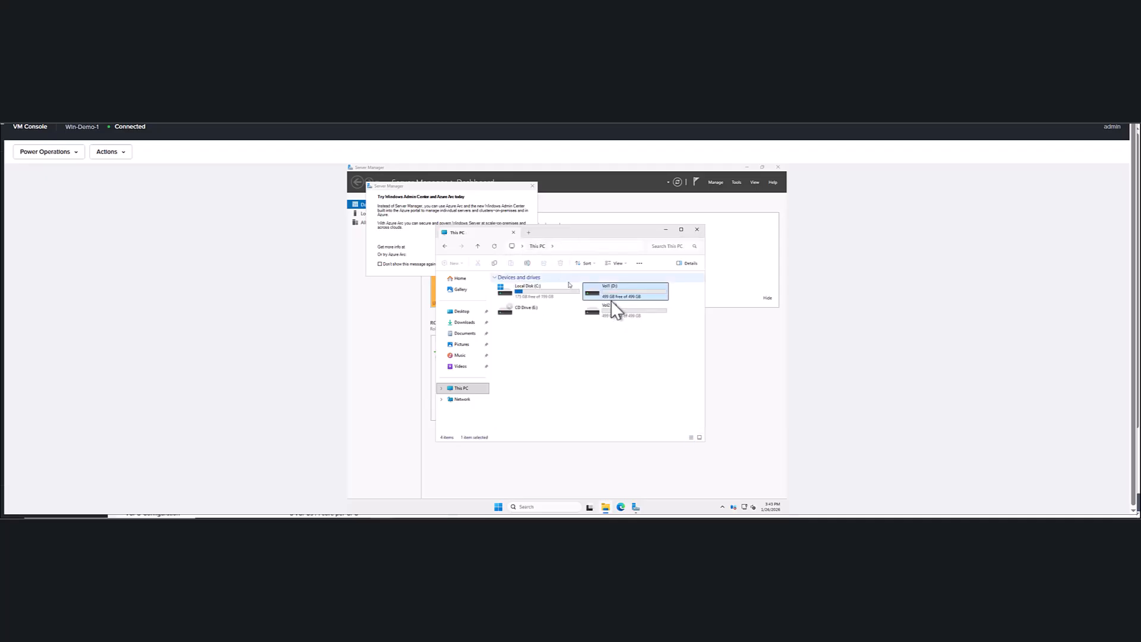
{"action": "double_click", "coordinate": [614, 304]}
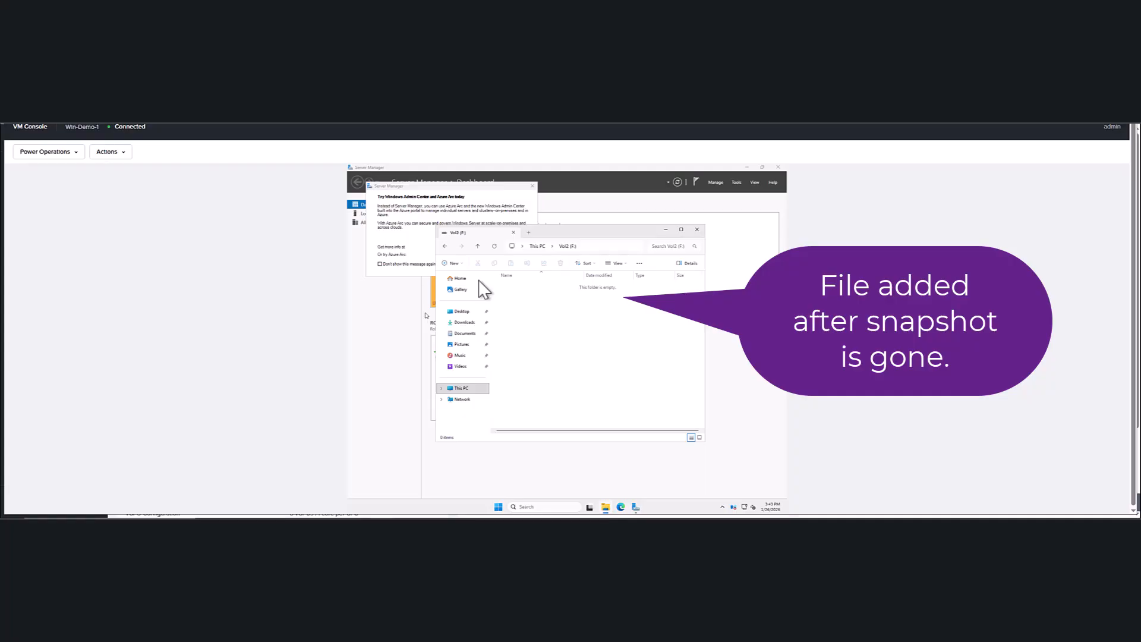
Create a new text document named Clone on the Vol2 (F:) drive
{"action": "right_click", "coordinate": [586, 317]}
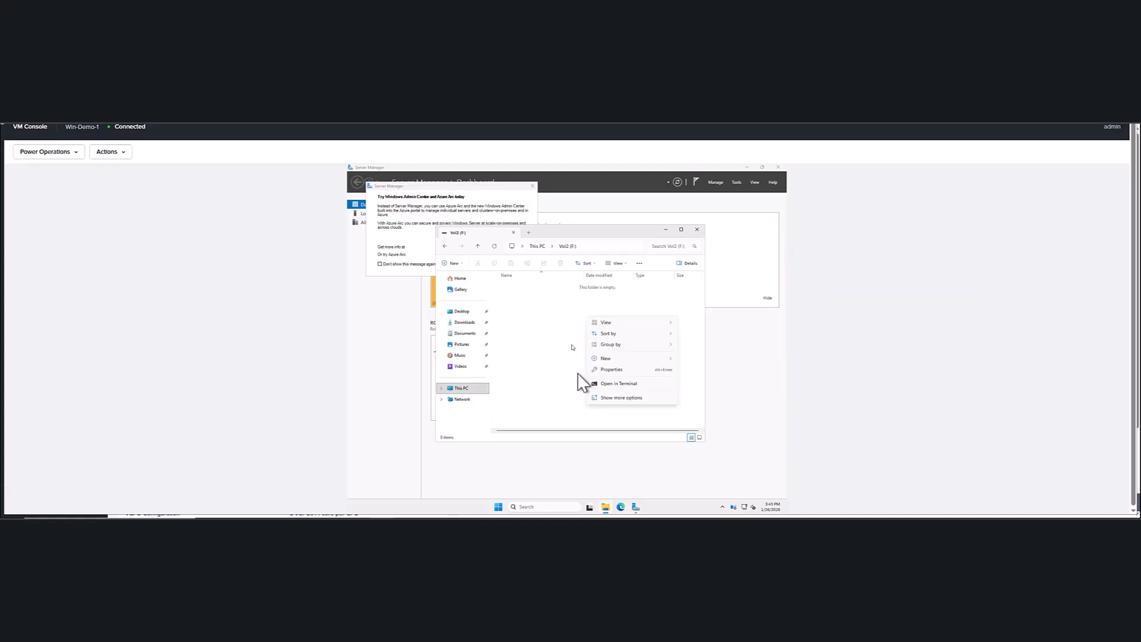
{"action": "mouse_move", "coordinate": [604, 358]}
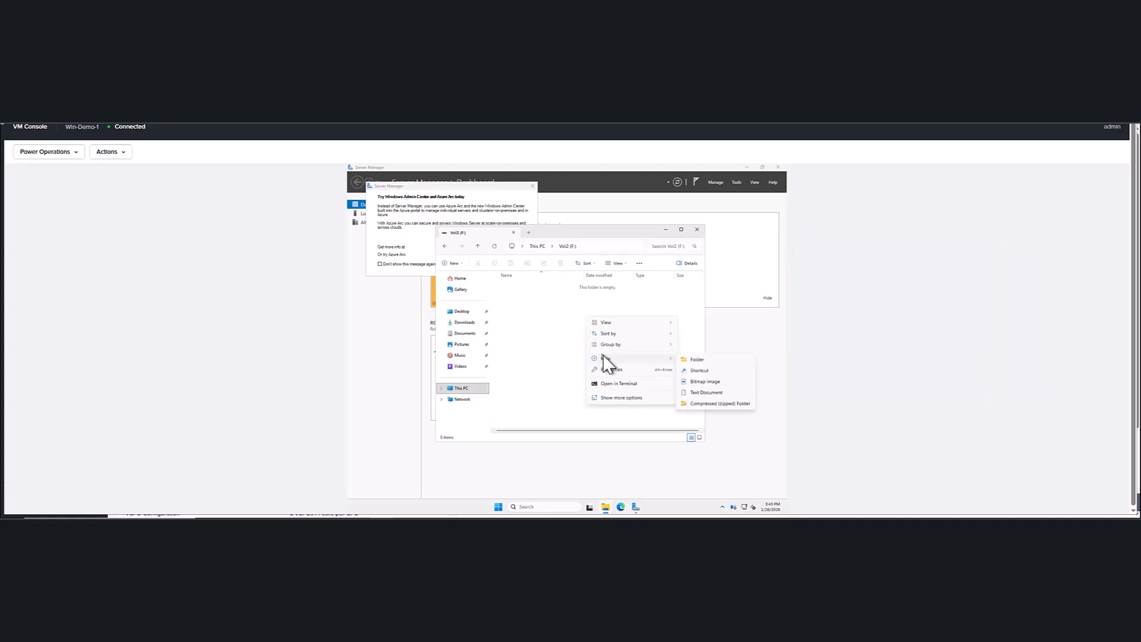
{"action": "left_click", "coordinate": [717, 391]}
{"action": "type", "text": "C"}
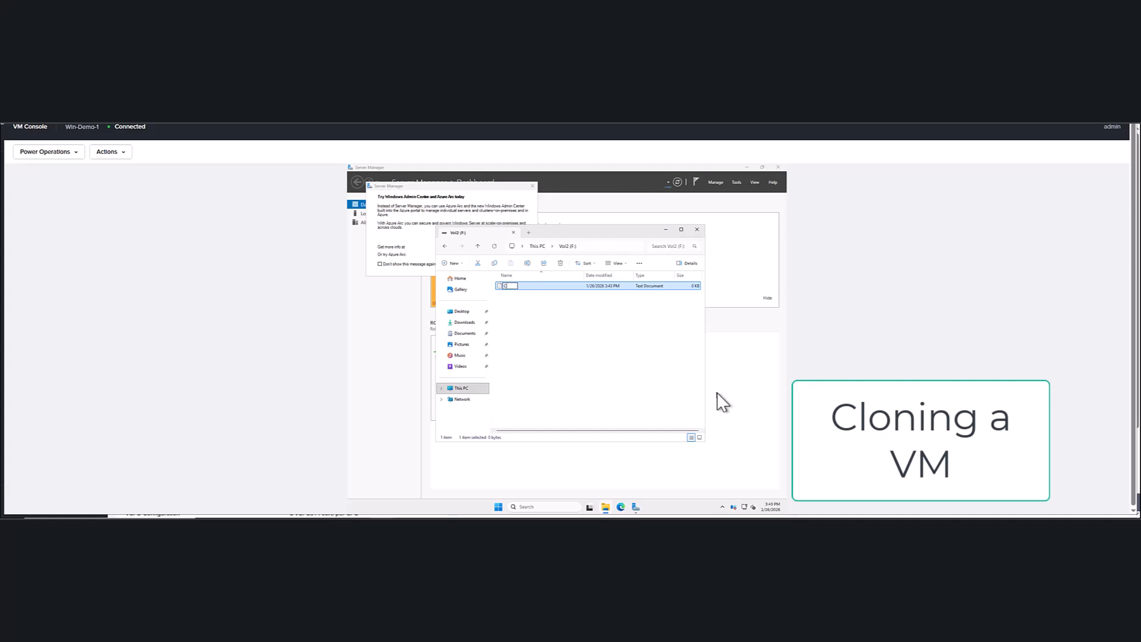
{"action": "type", "text": "lone"}
{"action": "left_click", "coordinate": [598, 372]}
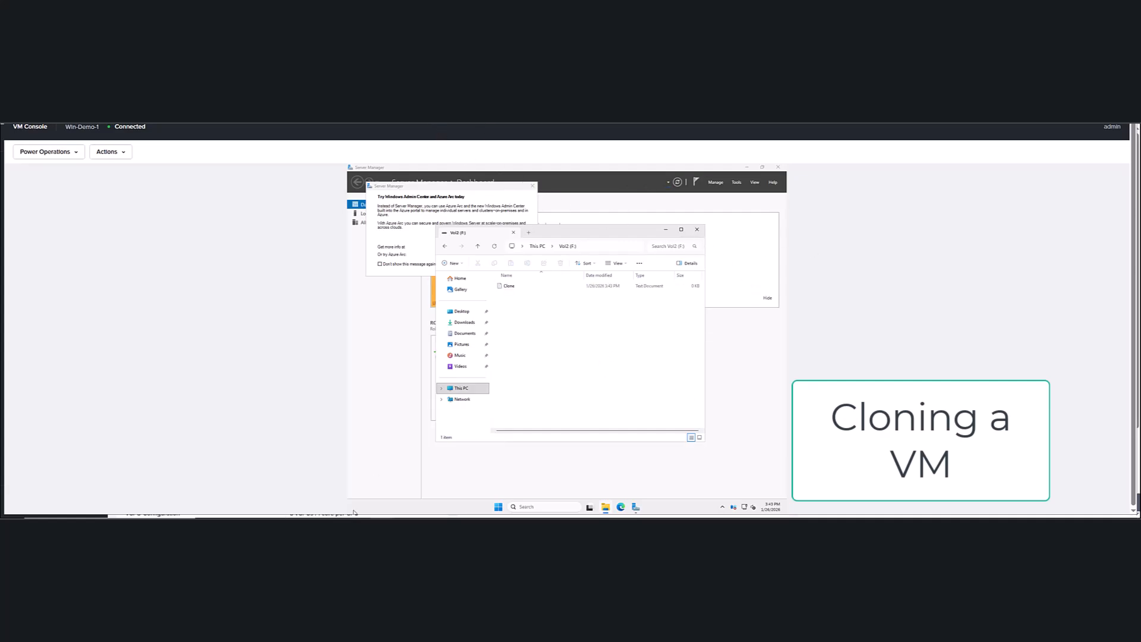
Back in Nutanix Prism Central, set up one clone of Win-Demo-1 named Win-Demo-2 without guest customization
{"action": "left_click", "coordinate": [262, 502]}
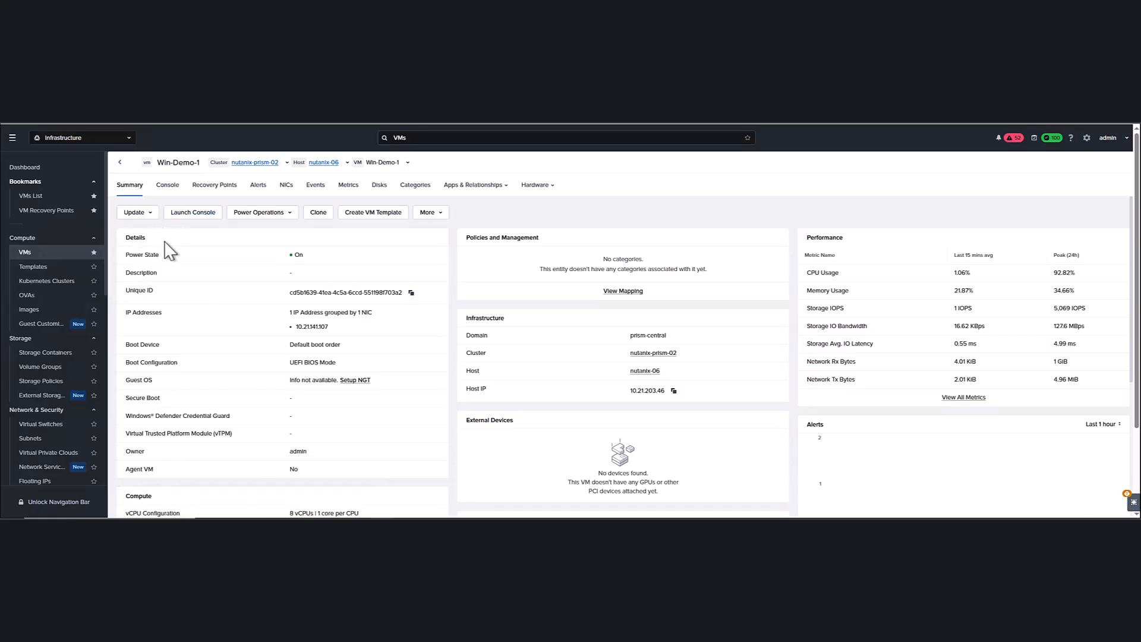
{"action": "left_click", "coordinate": [319, 213]}
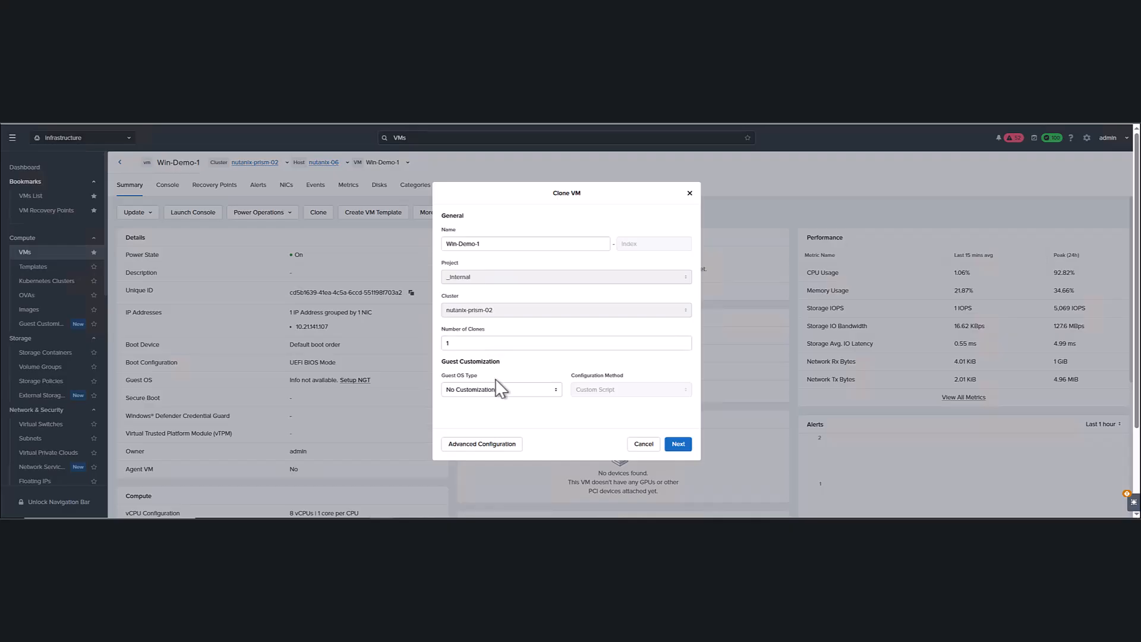
{"action": "left_click", "coordinate": [497, 252]}
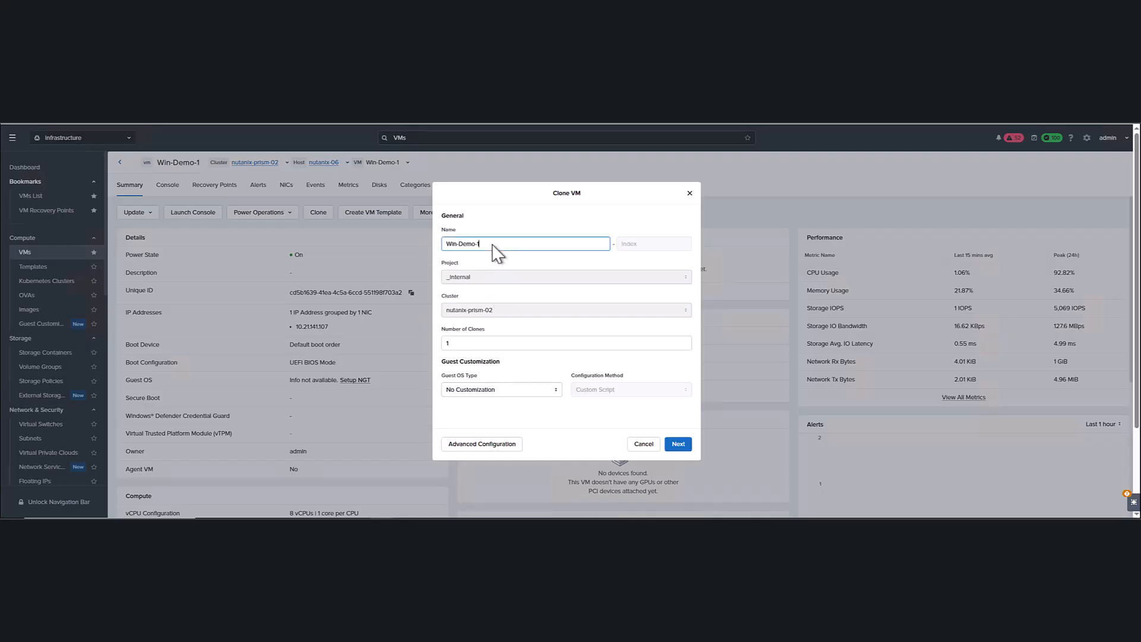
{"action": "type", "text": "2"}
{"action": "scroll", "coordinate": [502, 327], "scroll_direction": "down", "scroll_amount": 1}
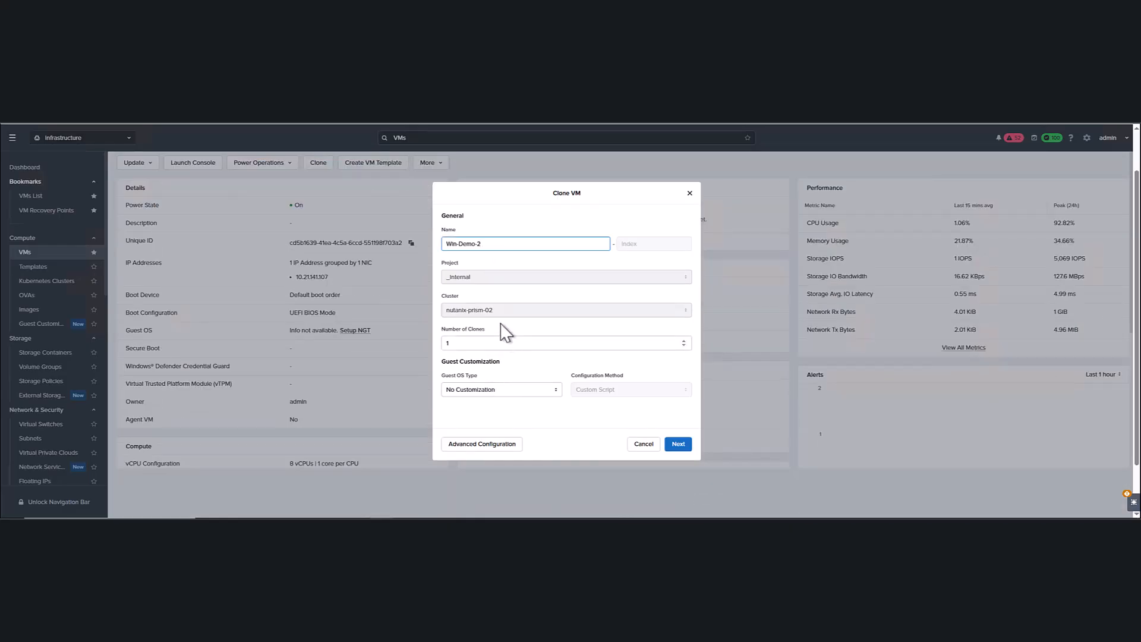
{"action": "left_click", "coordinate": [681, 446]}
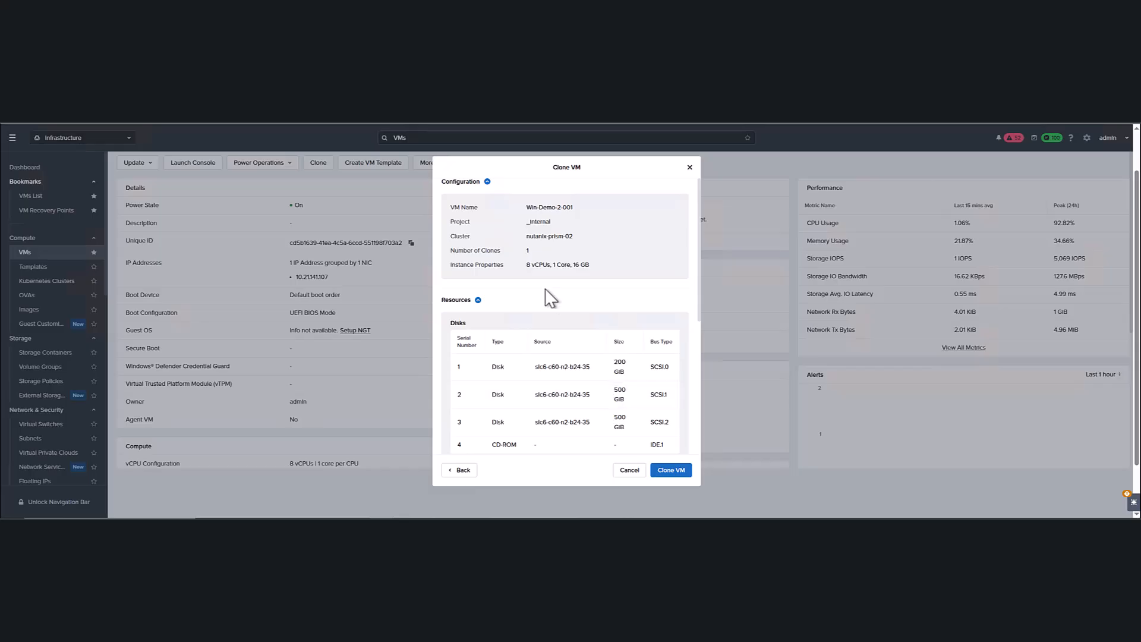
Review the clone's configuration, disk, network, security and management summary, and submit the clone
{"action": "scroll", "coordinate": [547, 309], "scroll_direction": "down", "scroll_amount": 2}
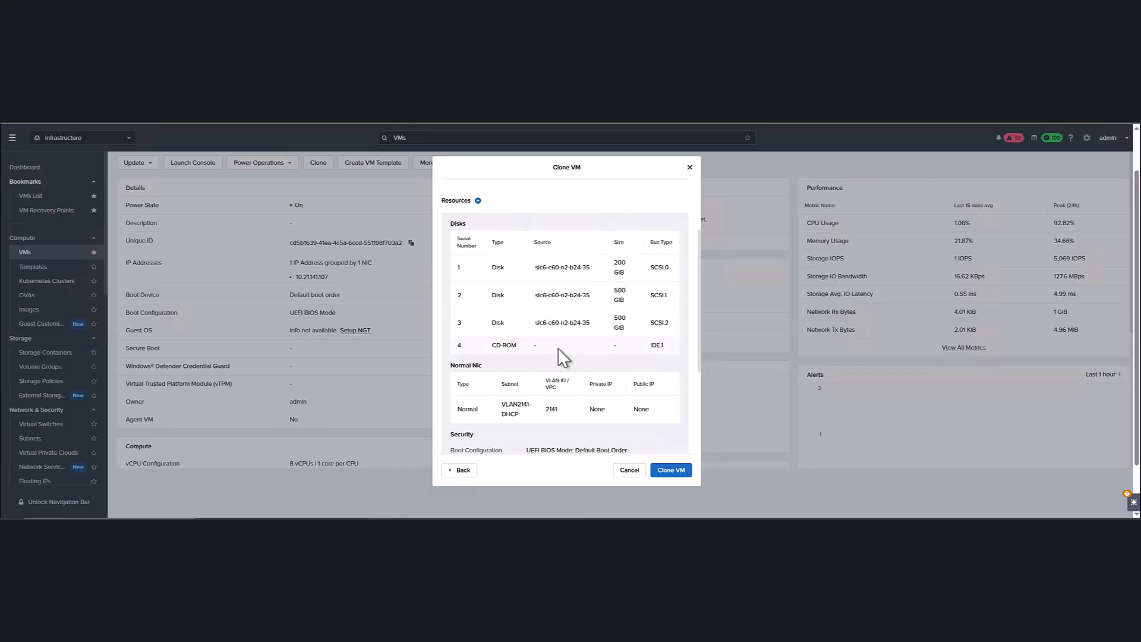
{"action": "scroll", "coordinate": [561, 356], "scroll_direction": "down", "scroll_amount": 1}
{"action": "scroll", "coordinate": [558, 368], "scroll_direction": "down", "scroll_amount": 3}
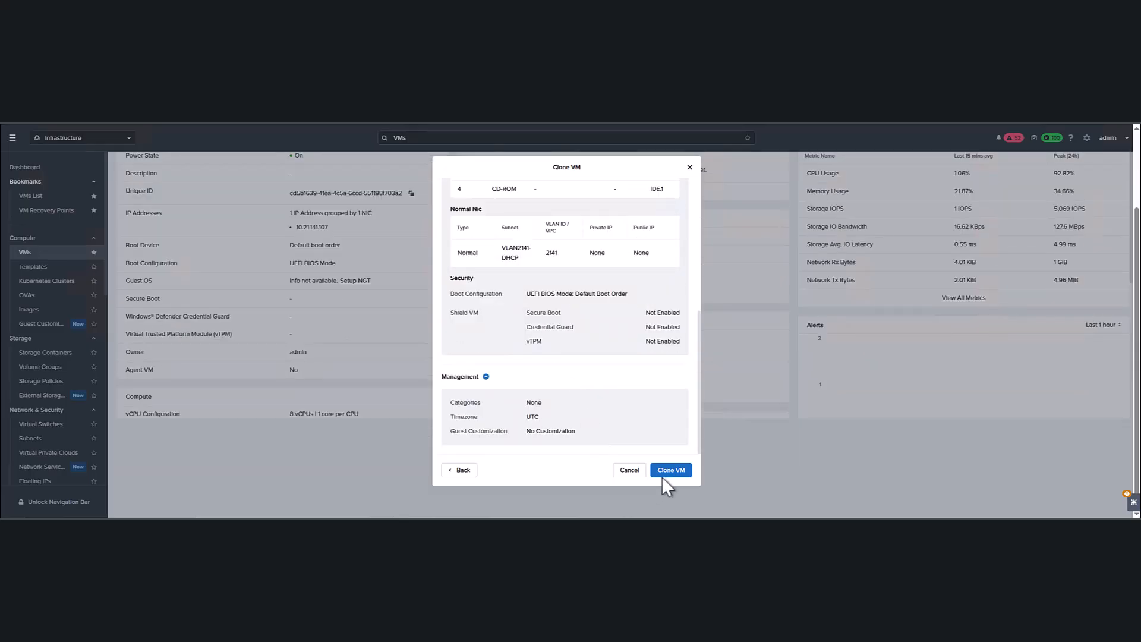
{"action": "left_click", "coordinate": [662, 473]}
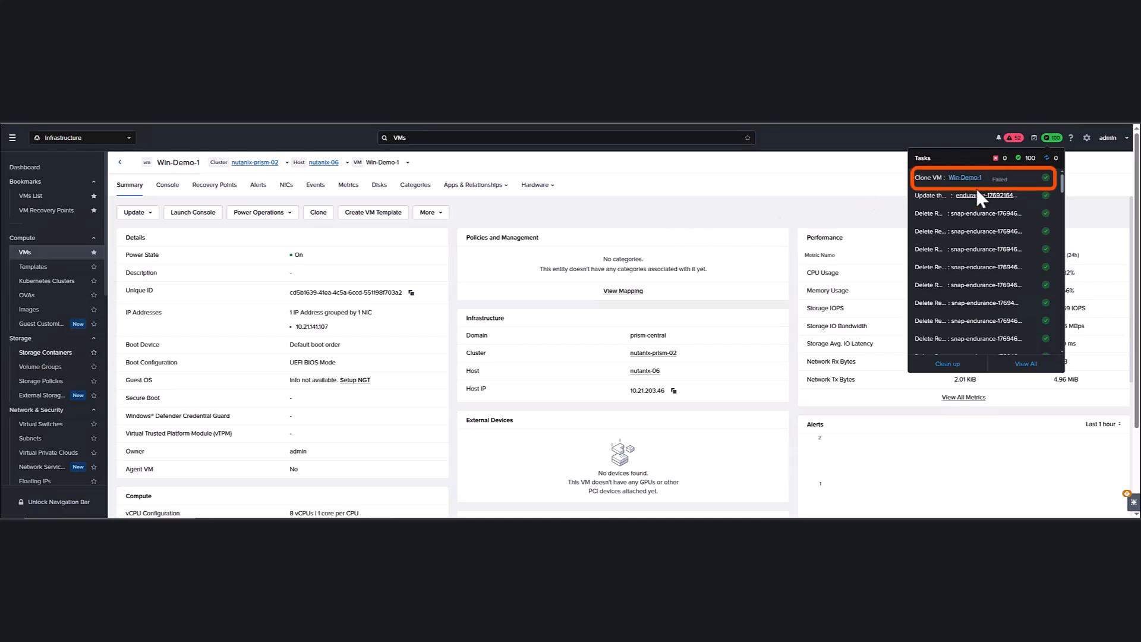
Open the cloned VM Win-Demo-2-001 from the full task list and power it on
{"action": "left_click", "coordinate": [1024, 365]}
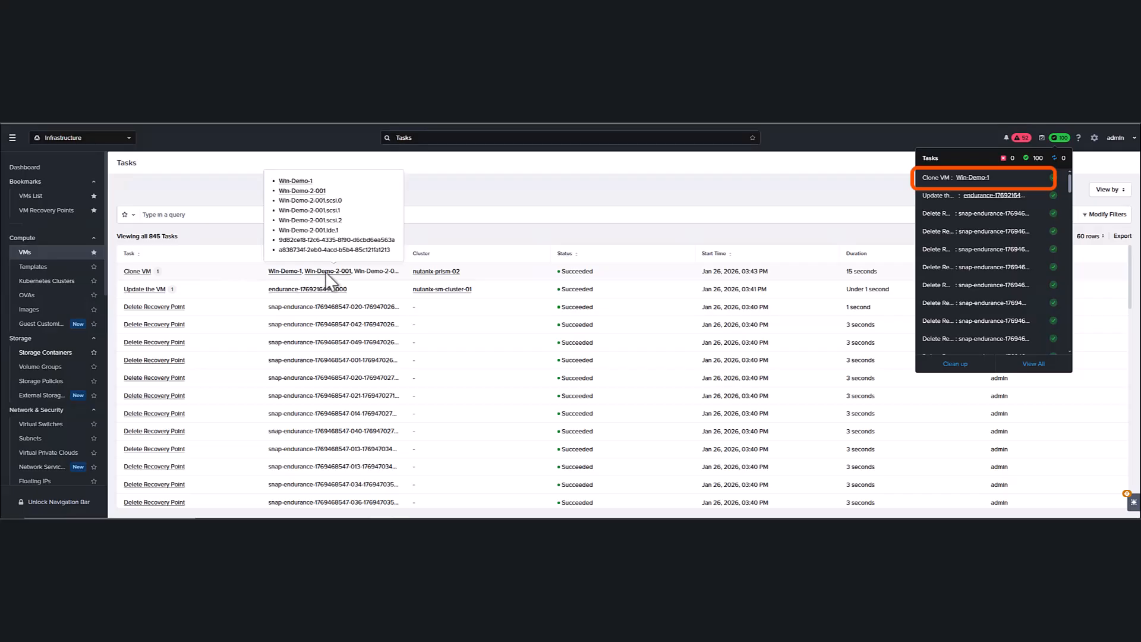
{"action": "left_click", "coordinate": [327, 272]}
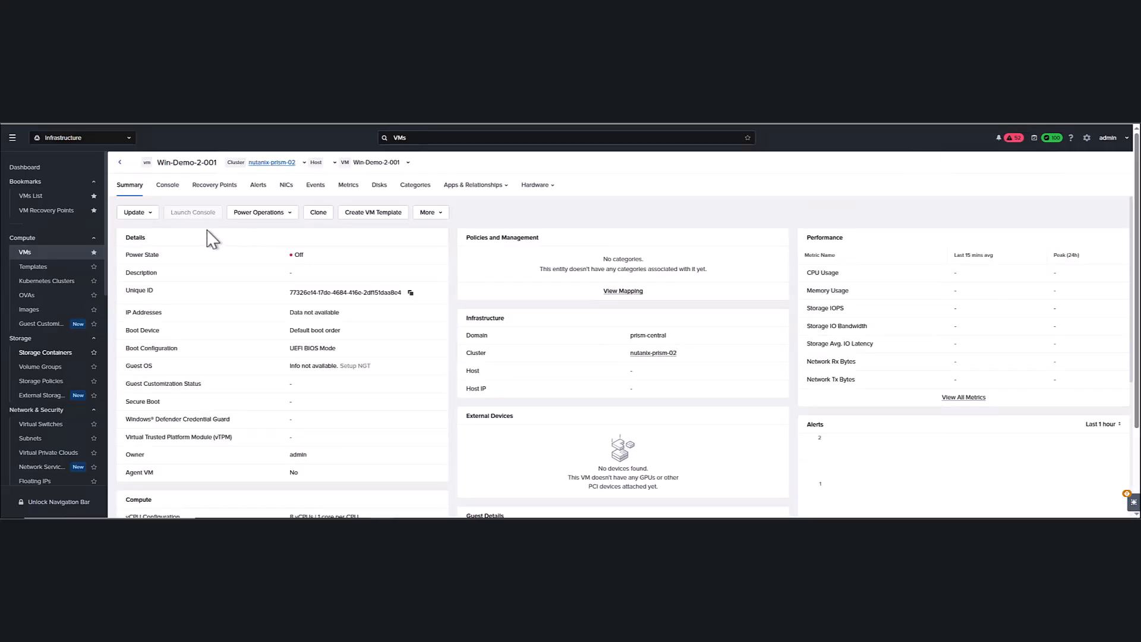
{"action": "left_click", "coordinate": [259, 216]}
{"action": "left_click", "coordinate": [264, 233]}
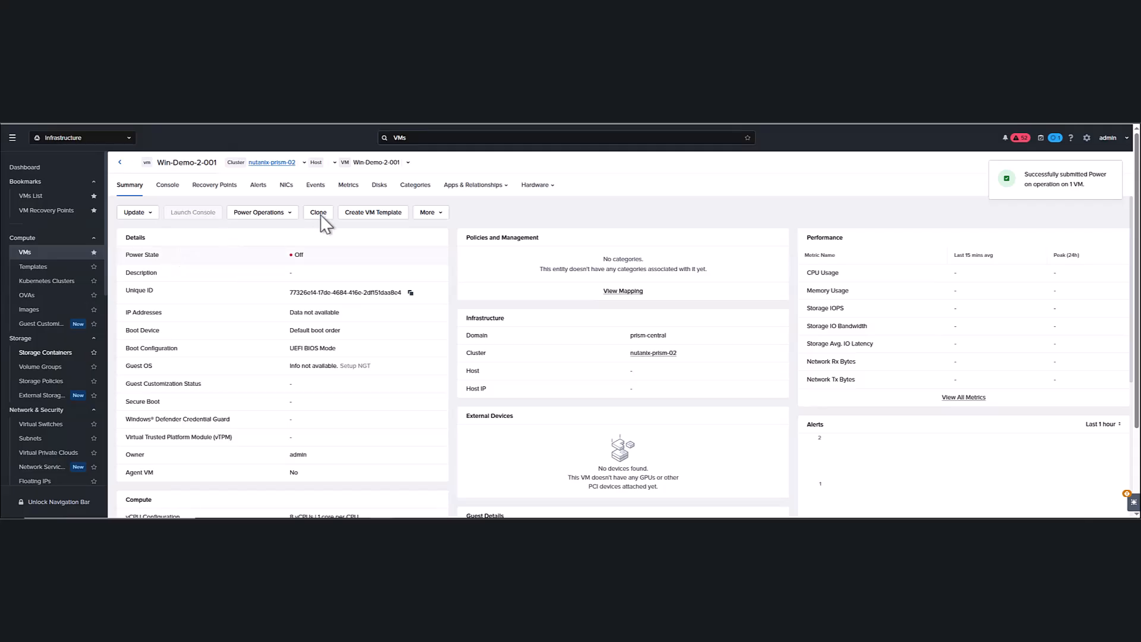
Show the virtual disks of the Win-Demo-2-001 VM with their capacities and sources
{"action": "left_click", "coordinate": [379, 185]}
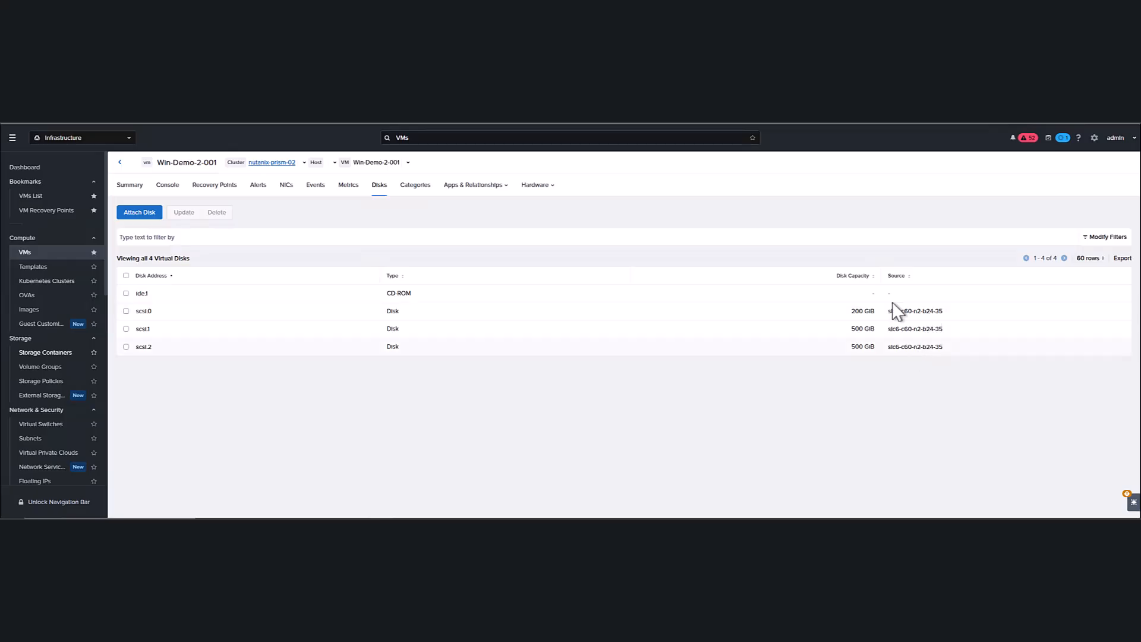
Launch the Win-Demo-2-001 VM's console, unlock the Windows lock screen and sign in as Administrator with the account password
{"action": "left_click", "coordinate": [128, 185]}
{"action": "left_click", "coordinate": [189, 214]}
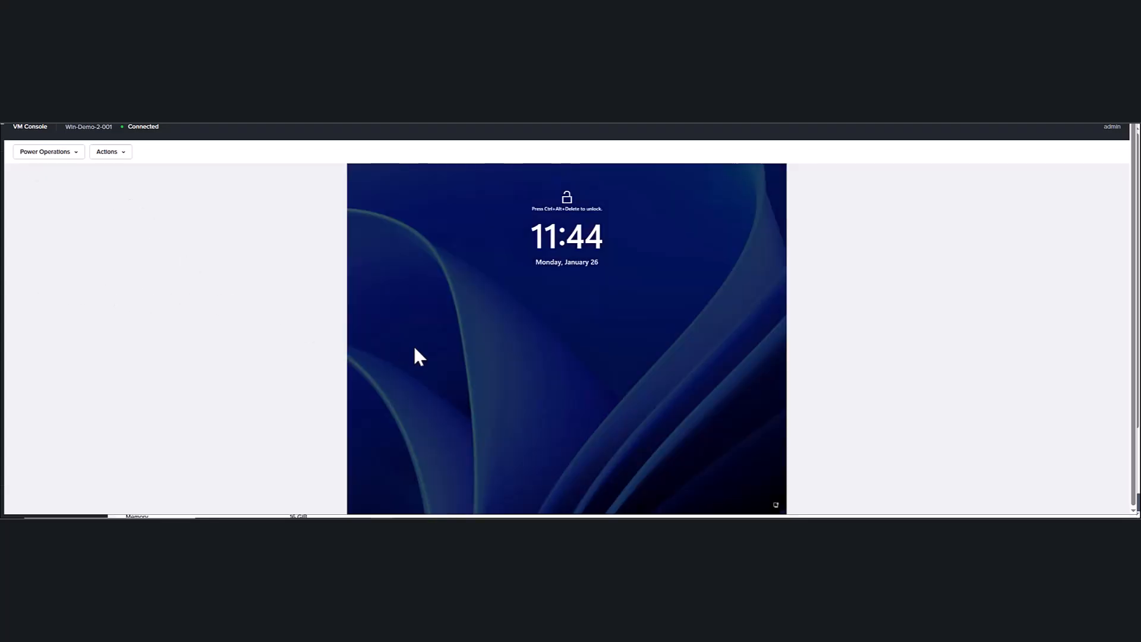
{"action": "left_click", "coordinate": [106, 153]}
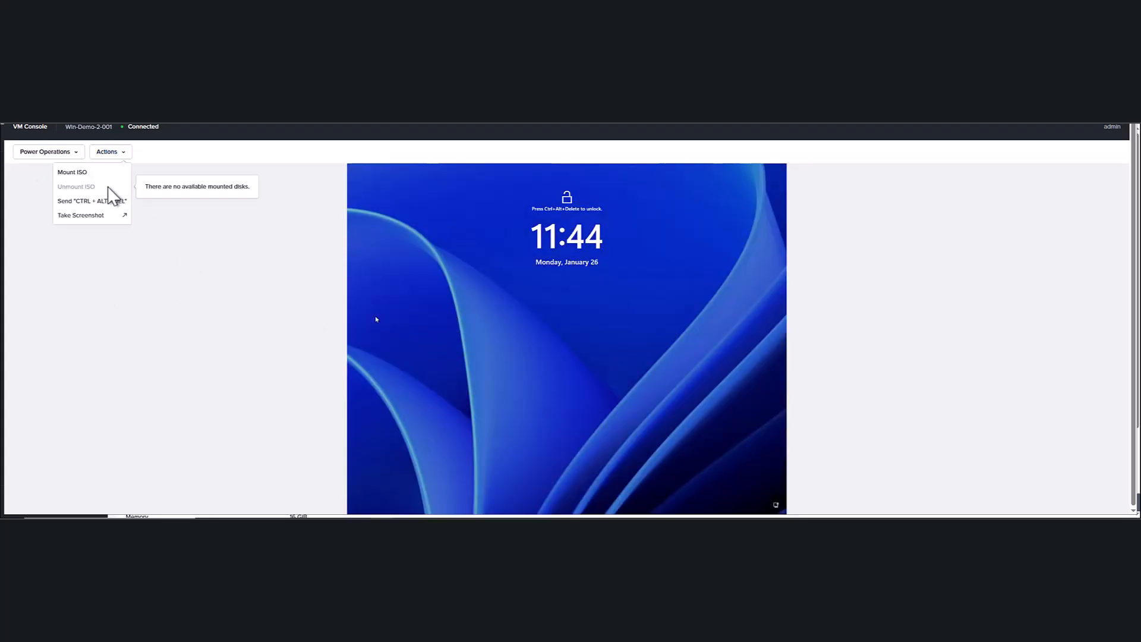
{"action": "left_click", "coordinate": [80, 201]}
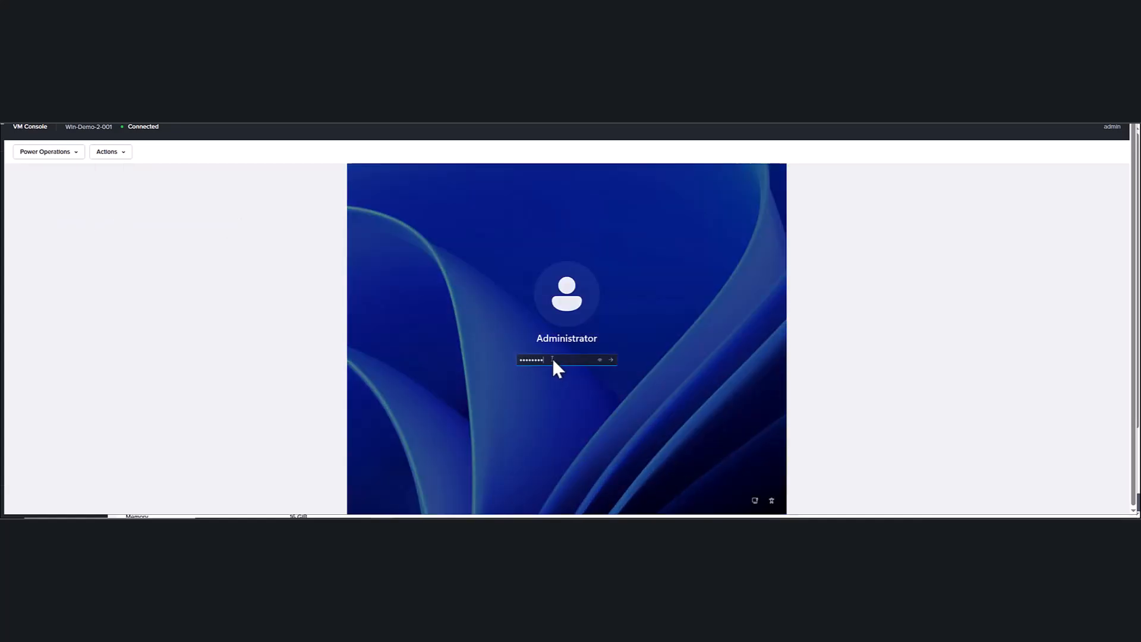
{"action": "key", "text": "Return"}
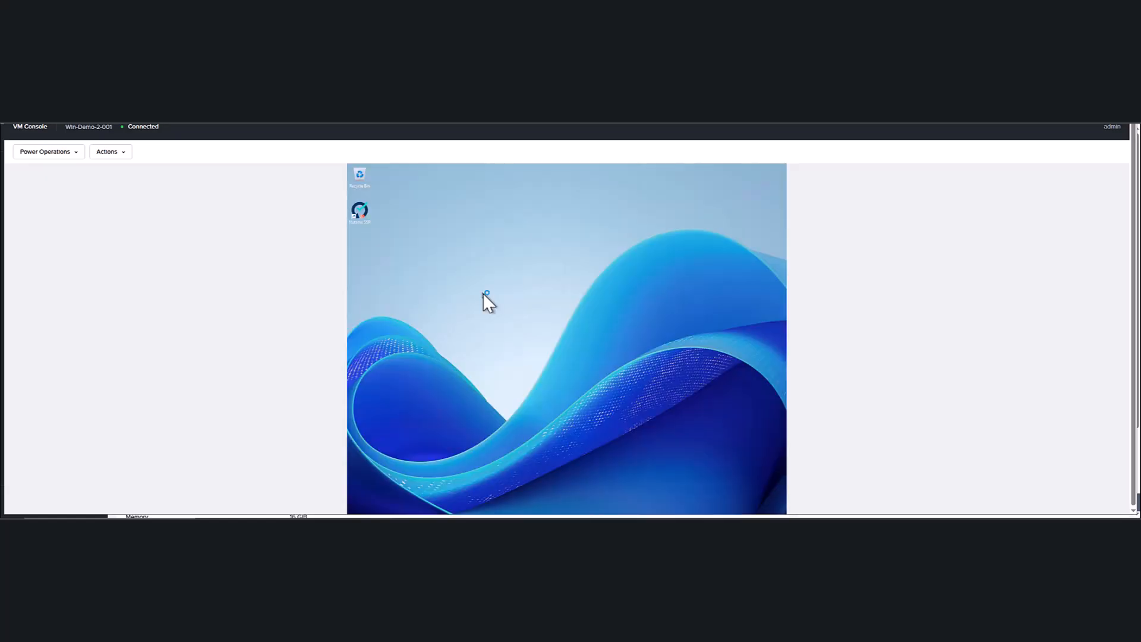
{"action": "left_click", "coordinate": [594, 381]}
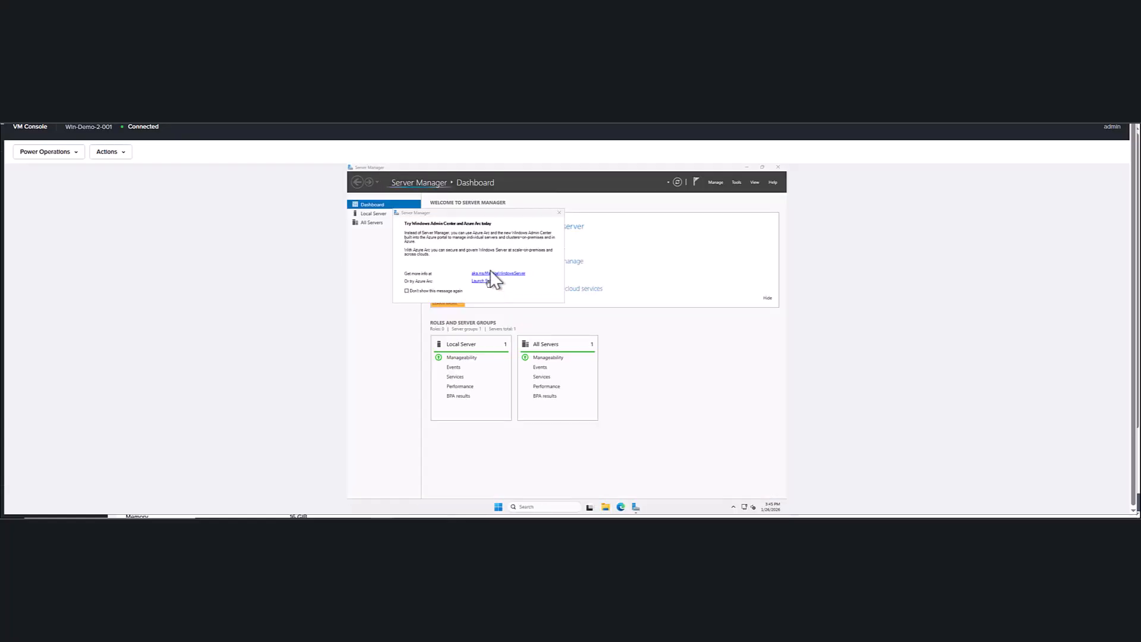
Dismiss the Windows Admin Center and Azure Arc notice, and show the contents of the Vol2 (F:) drive in File Explorer
{"action": "left_click", "coordinate": [559, 213]}
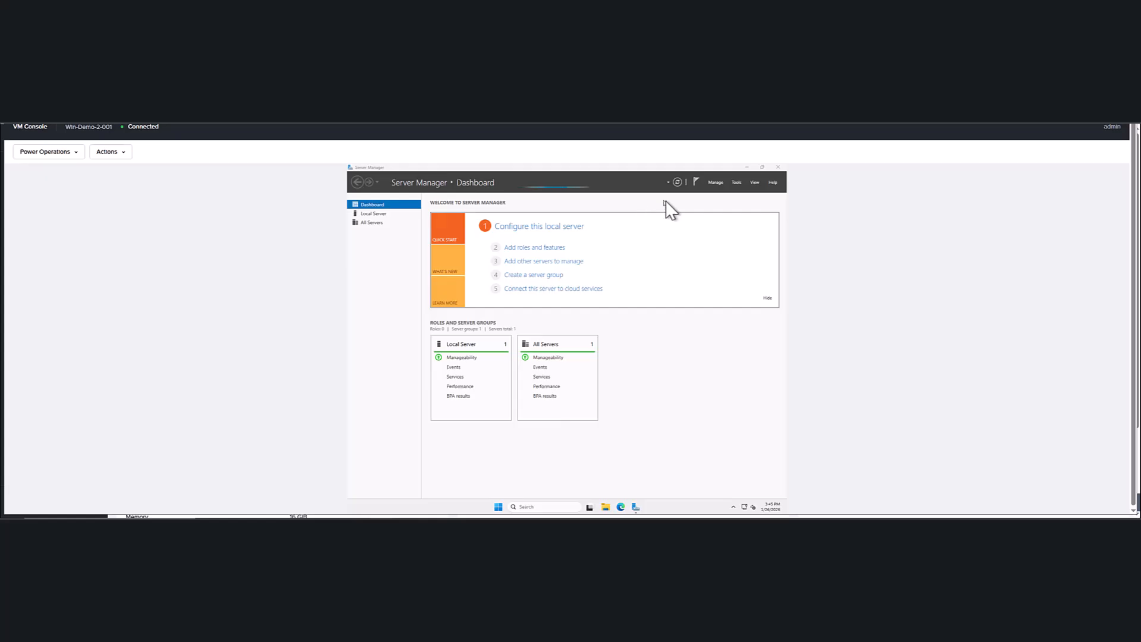
{"action": "left_click", "coordinate": [606, 505]}
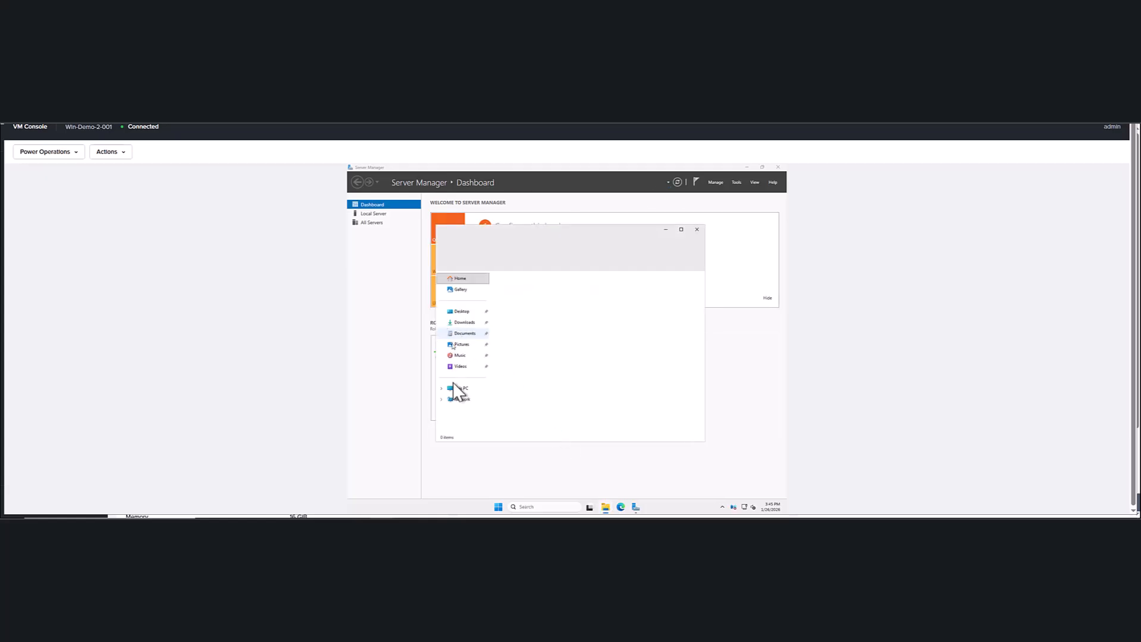
{"action": "left_click", "coordinate": [460, 389]}
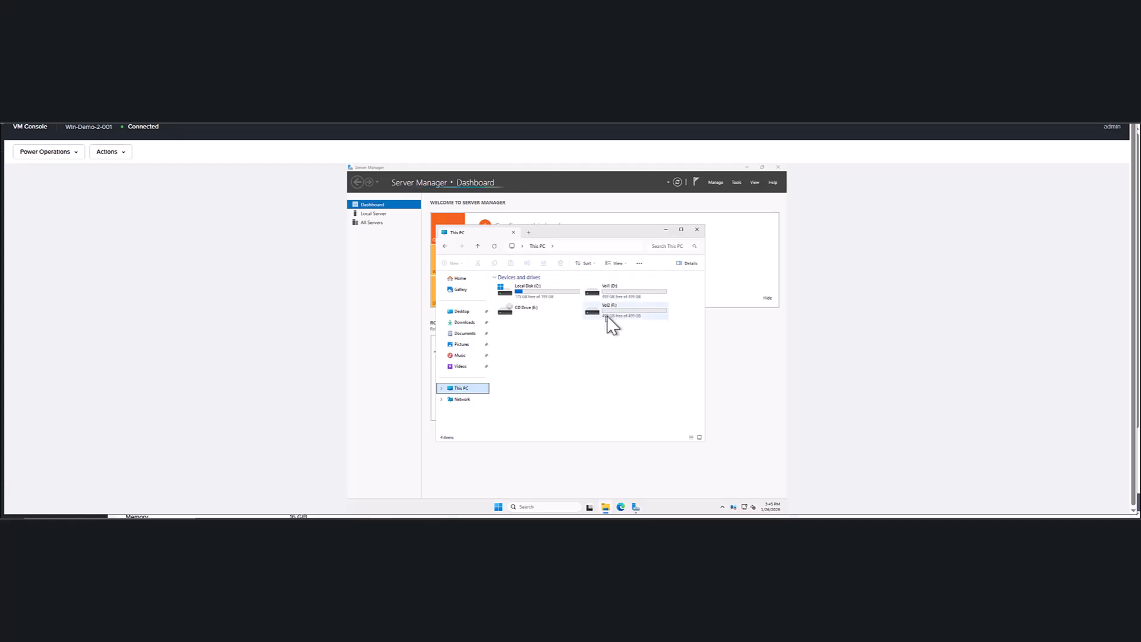
{"action": "double_click", "coordinate": [610, 318]}
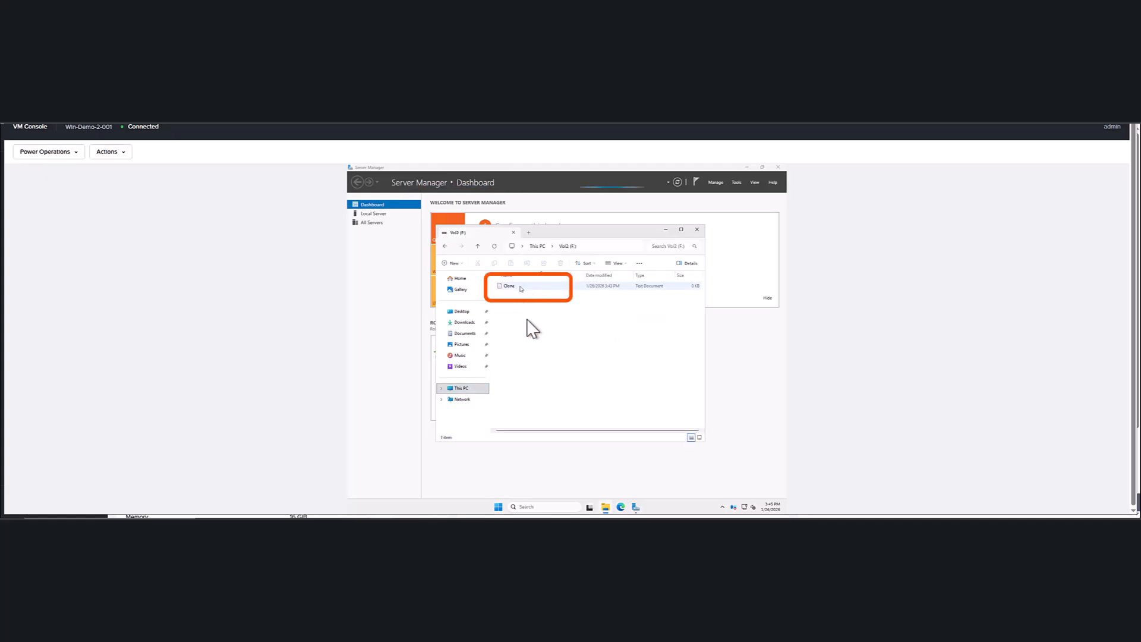